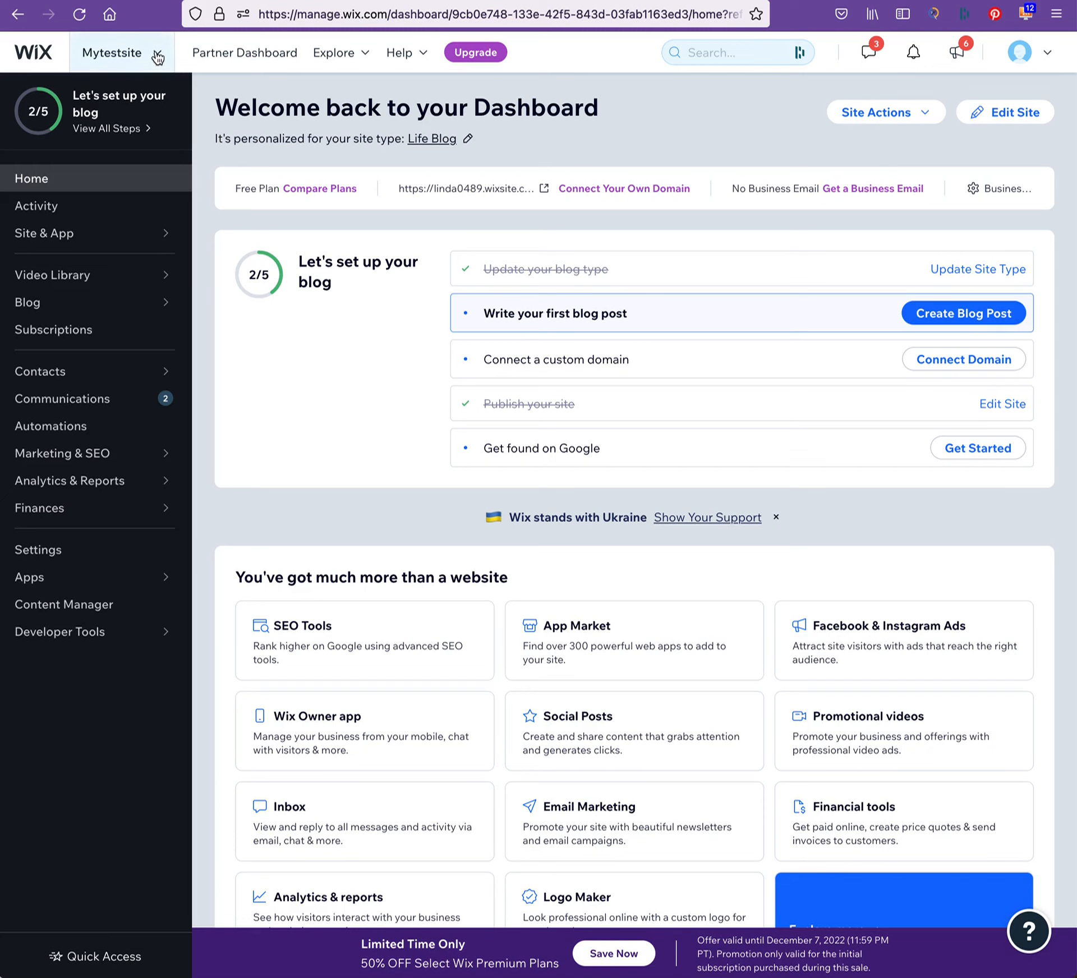
# Step: Open the Mytestsite site in the site editor from its dashboard
pyautogui.click(158, 56)
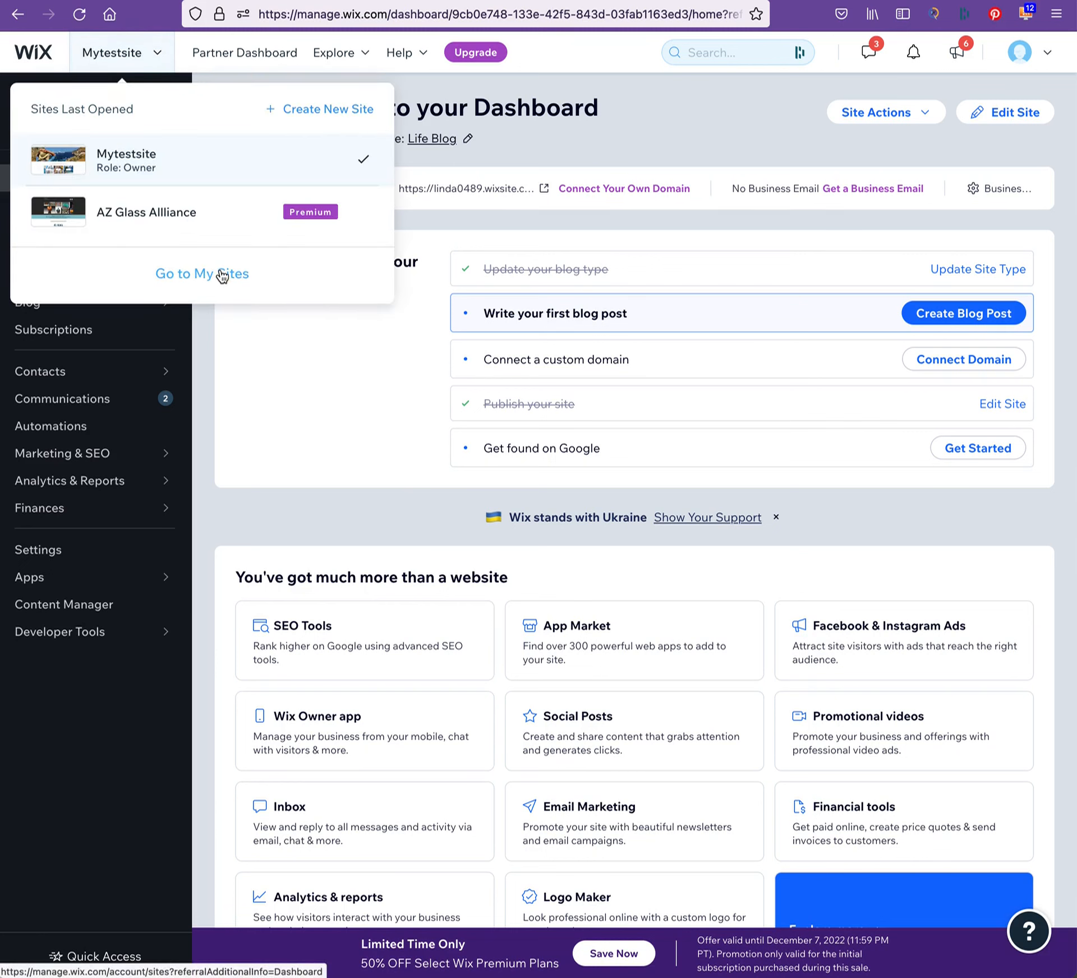
pyautogui.click(685, 112)
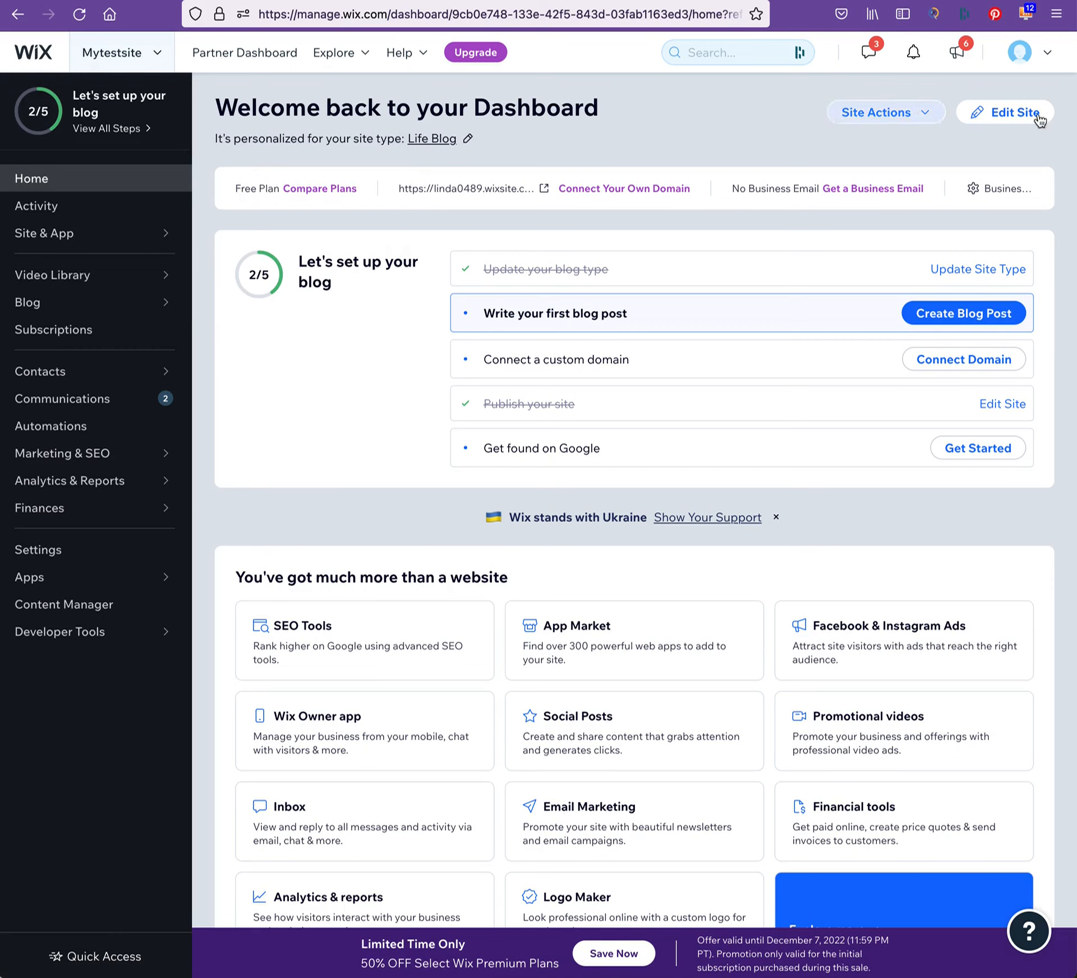
pyautogui.click(1008, 118)
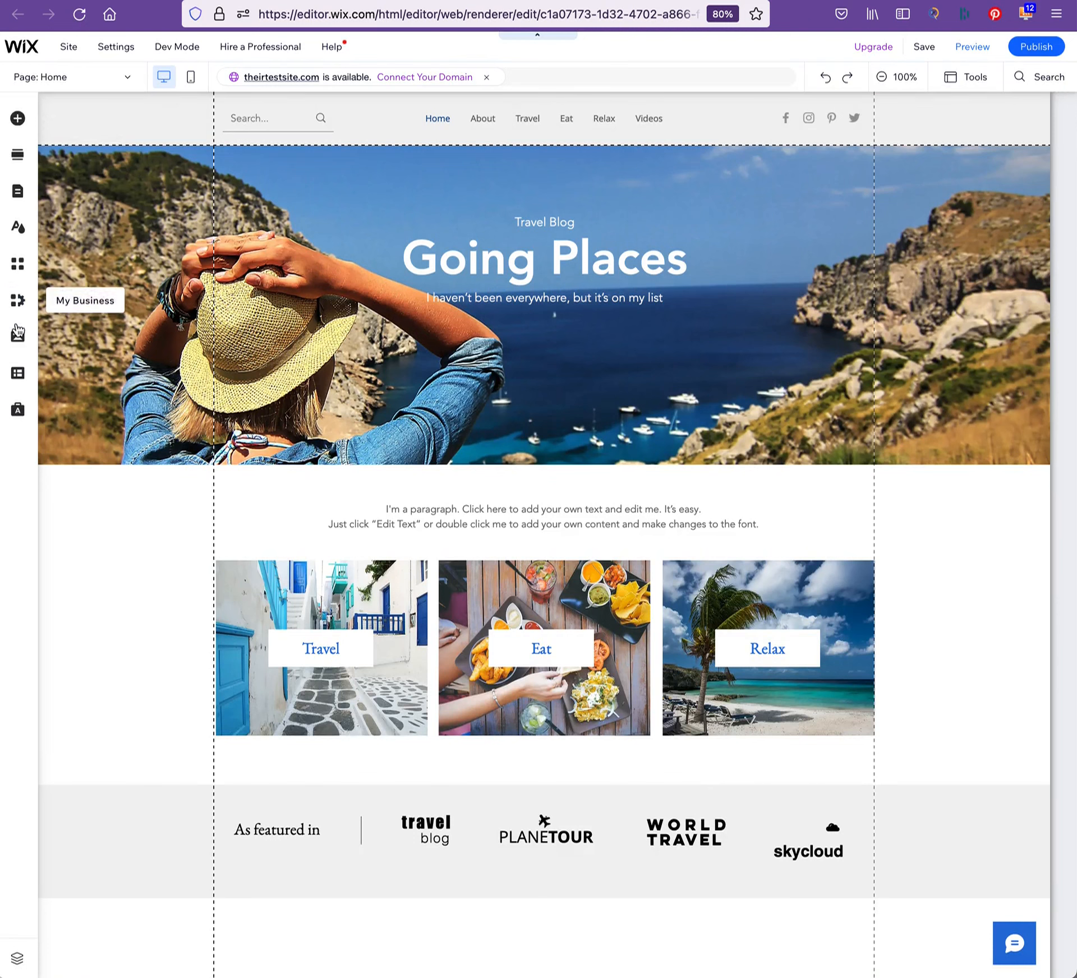
# Step: Open the About page from the site's page list and close the list
pyautogui.click(19, 194)
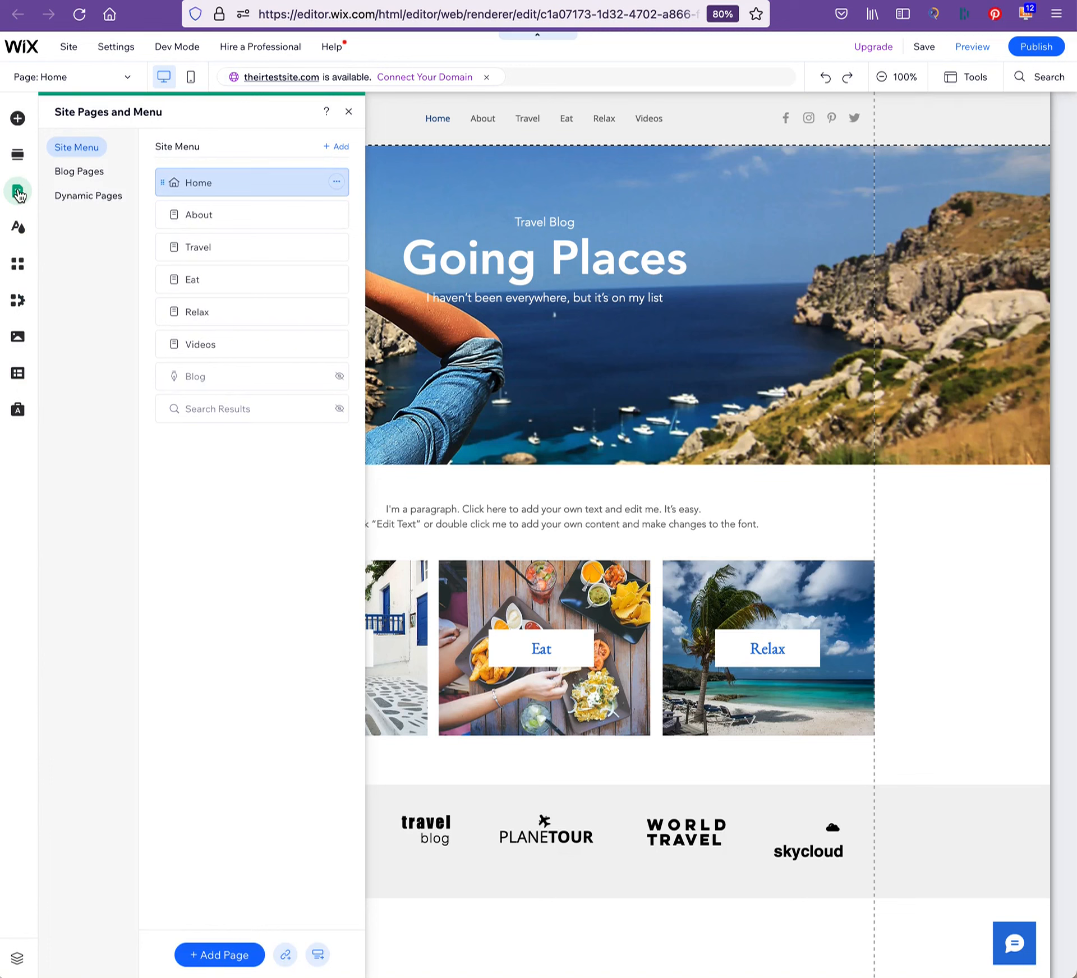
pyautogui.click(93, 173)
pyautogui.click(102, 199)
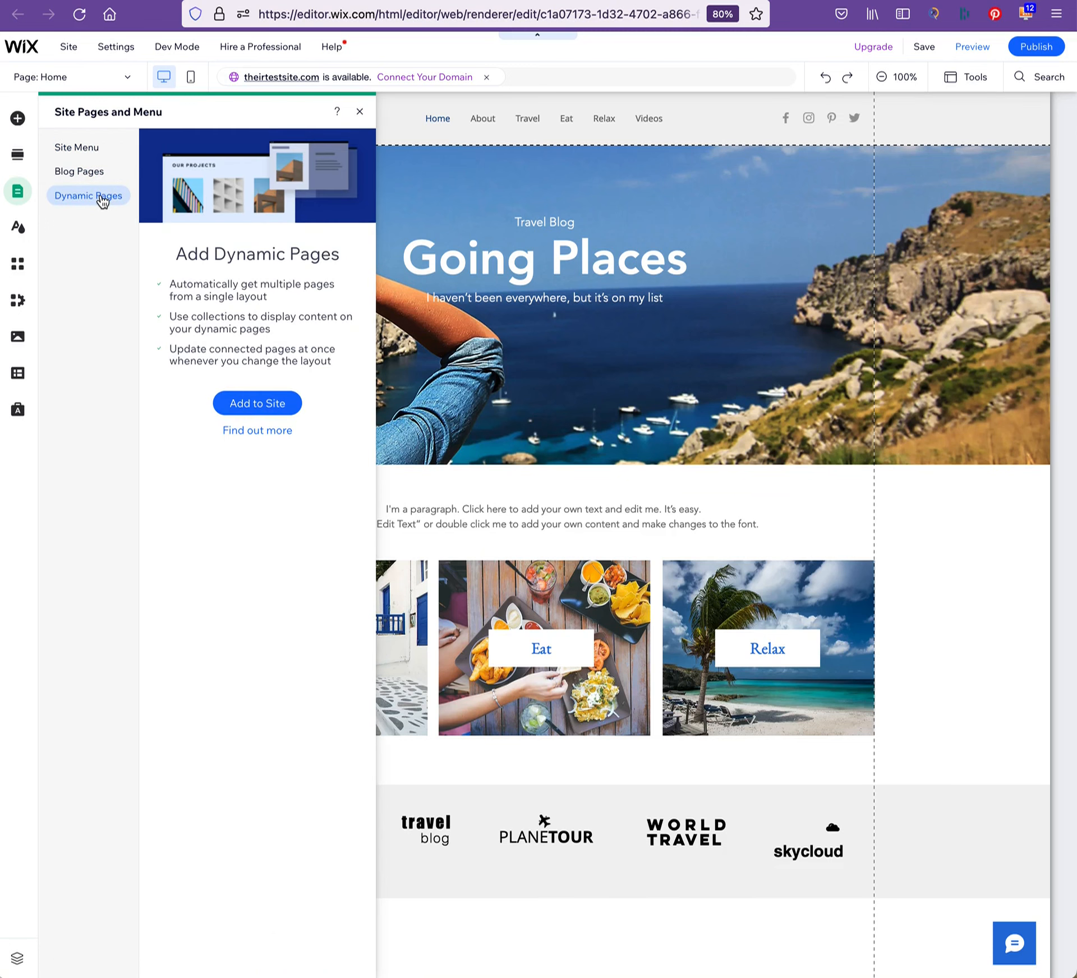
pyautogui.click(81, 150)
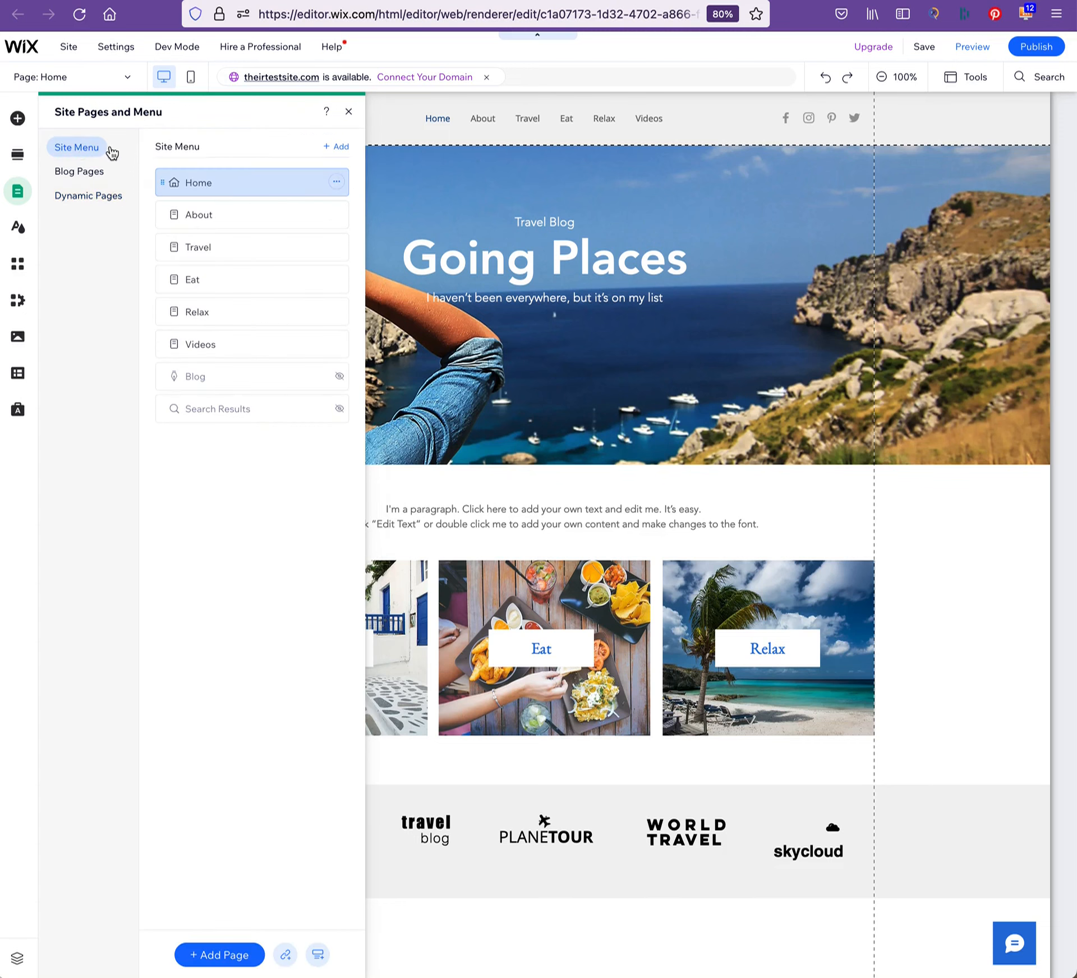
pyautogui.click(235, 216)
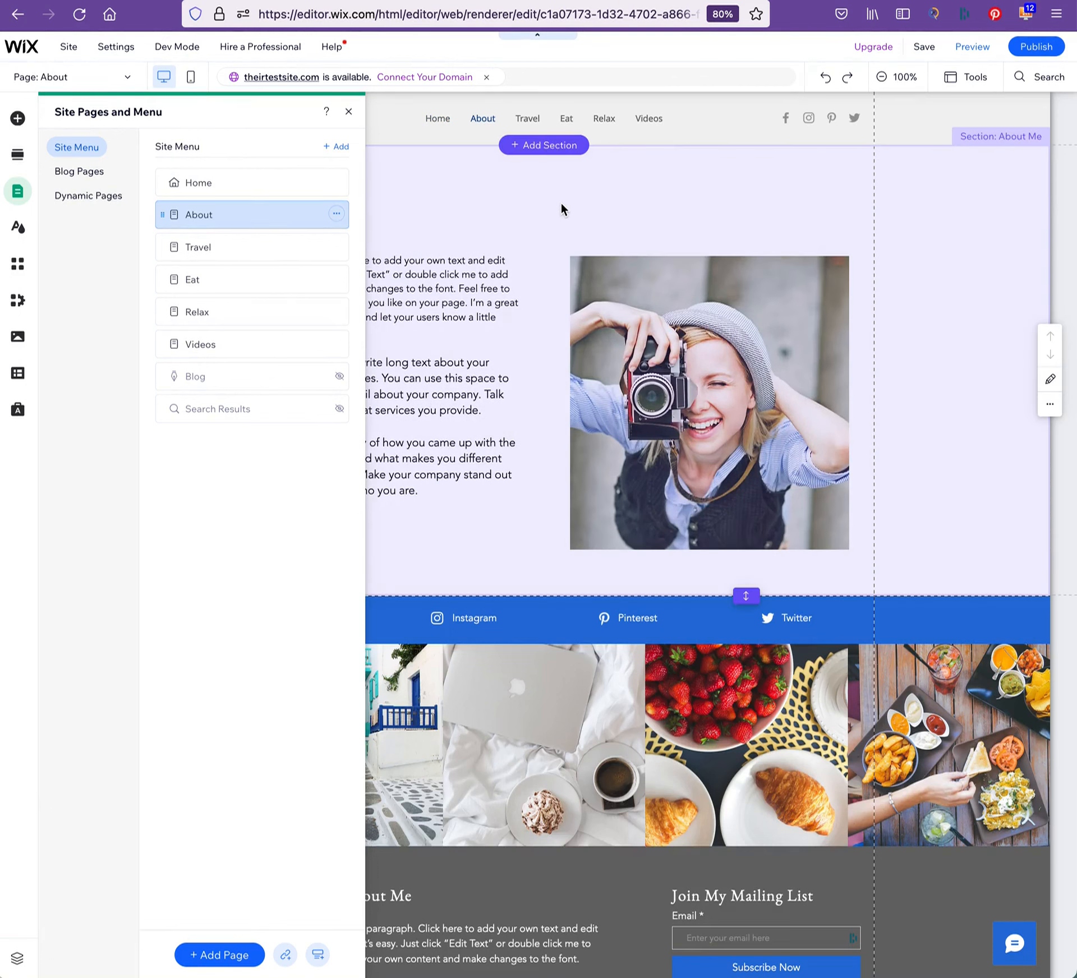
pyautogui.click(598, 208)
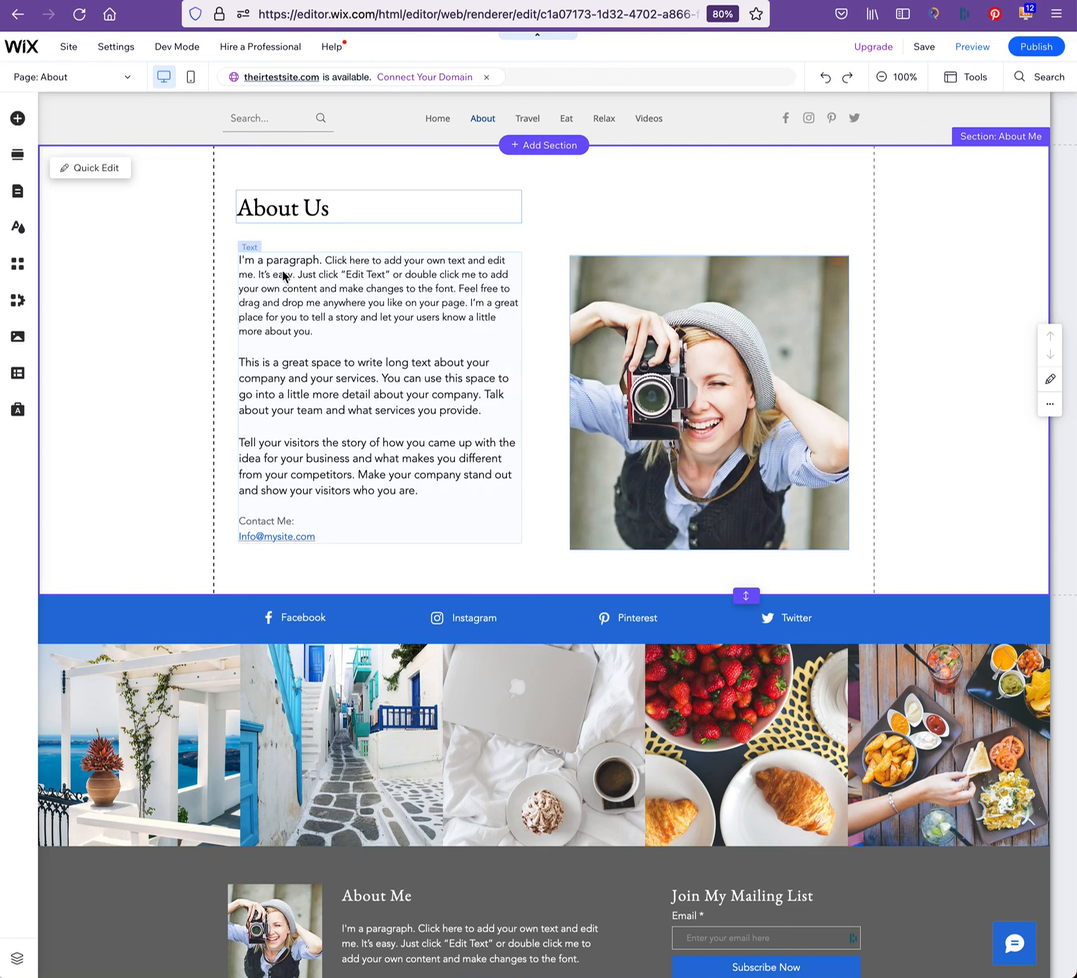
# Step: Open the body text under the About Us heading for editing and move its Text Settings panel clear of the paragraph
pyautogui.click(299, 283)
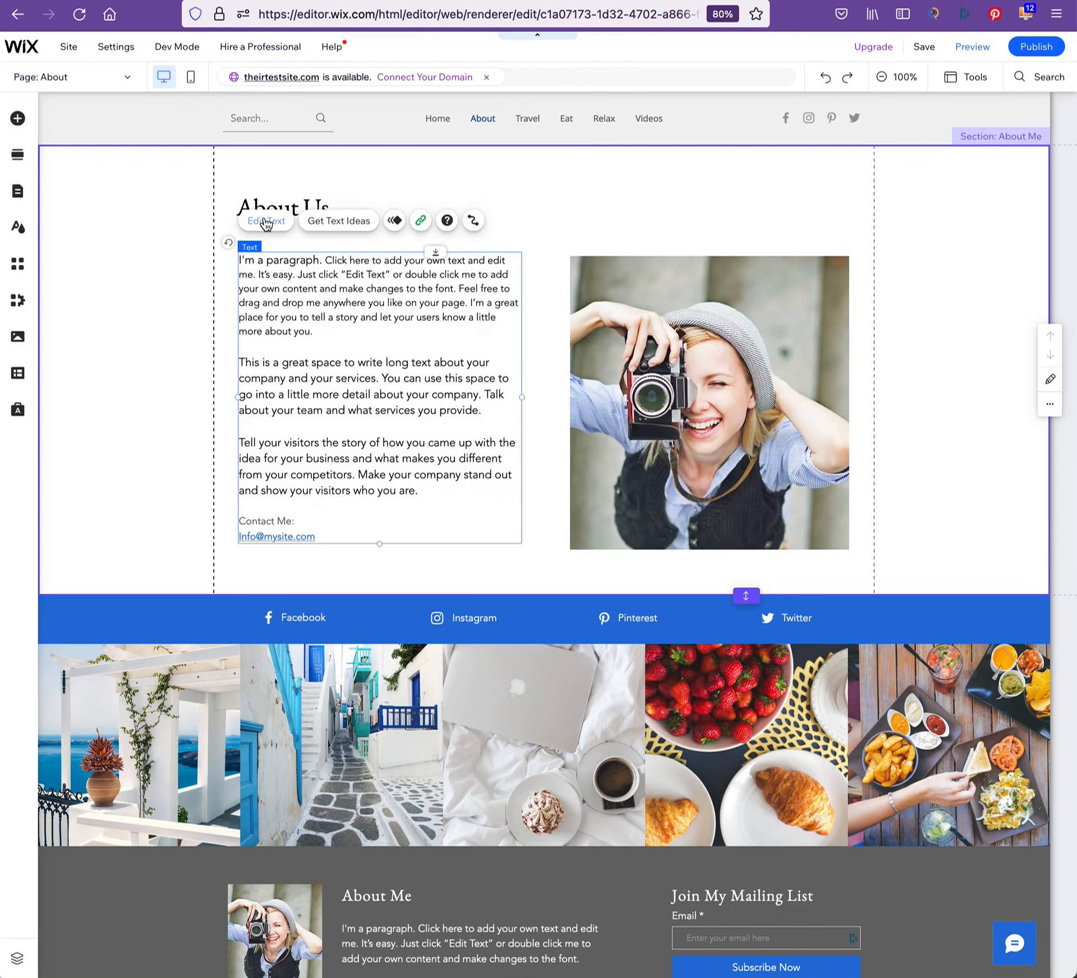
pyautogui.click(267, 221)
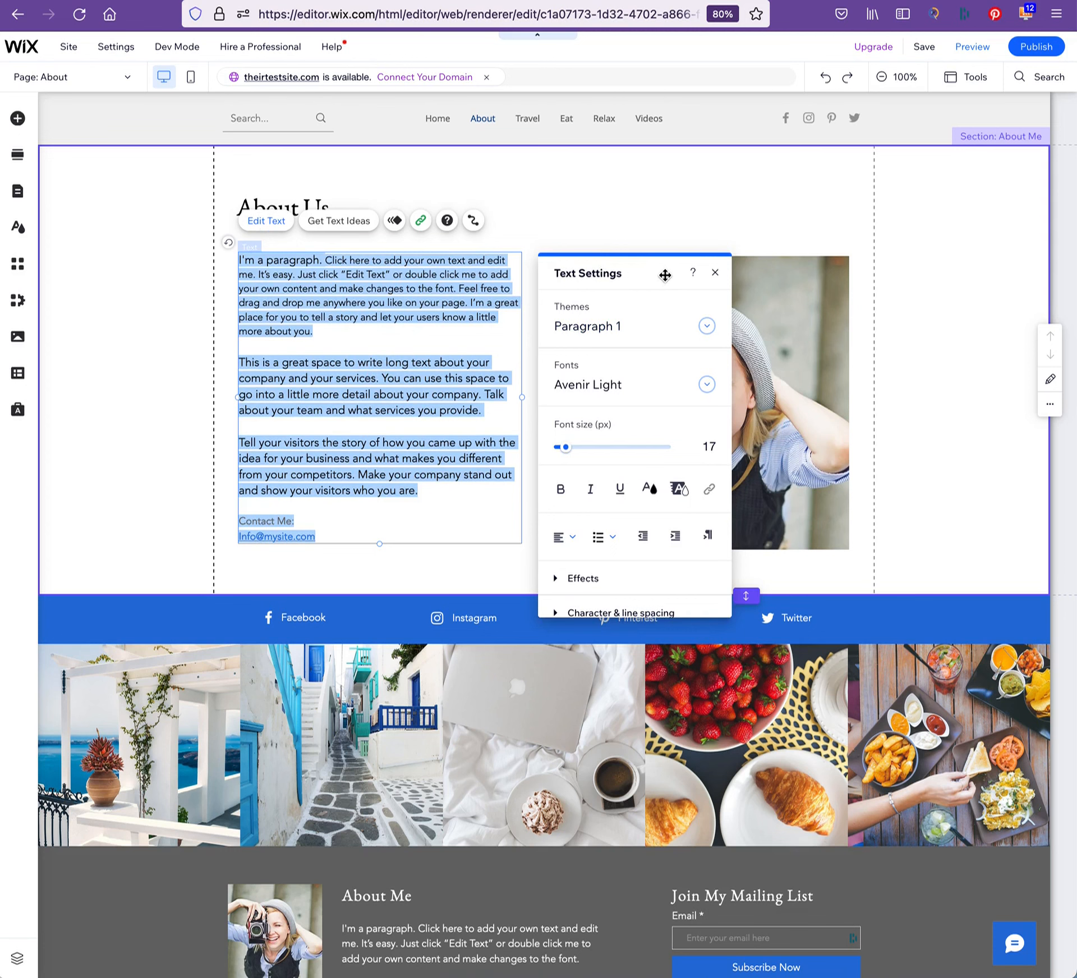
pyautogui.moveTo(665, 275); pyautogui.dragTo(770, 219)
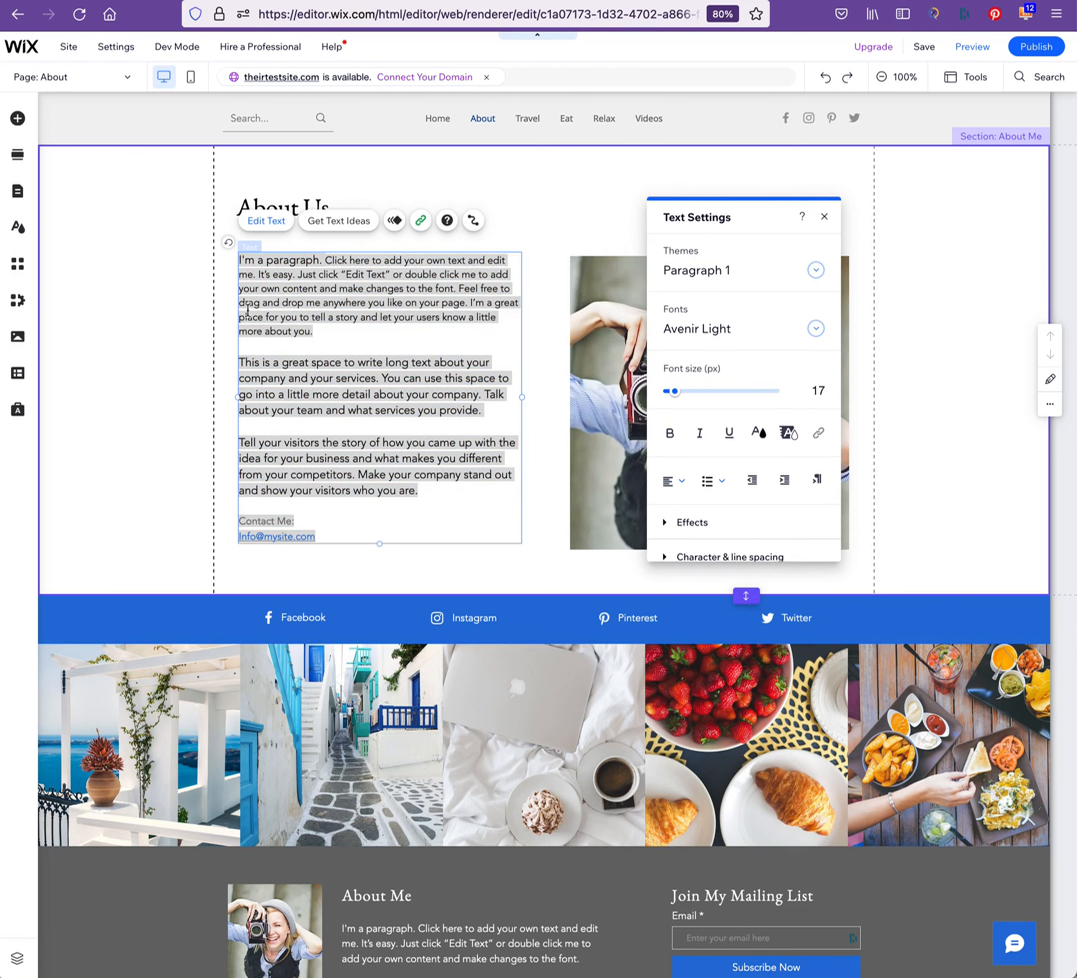
pyautogui.click(307, 283)
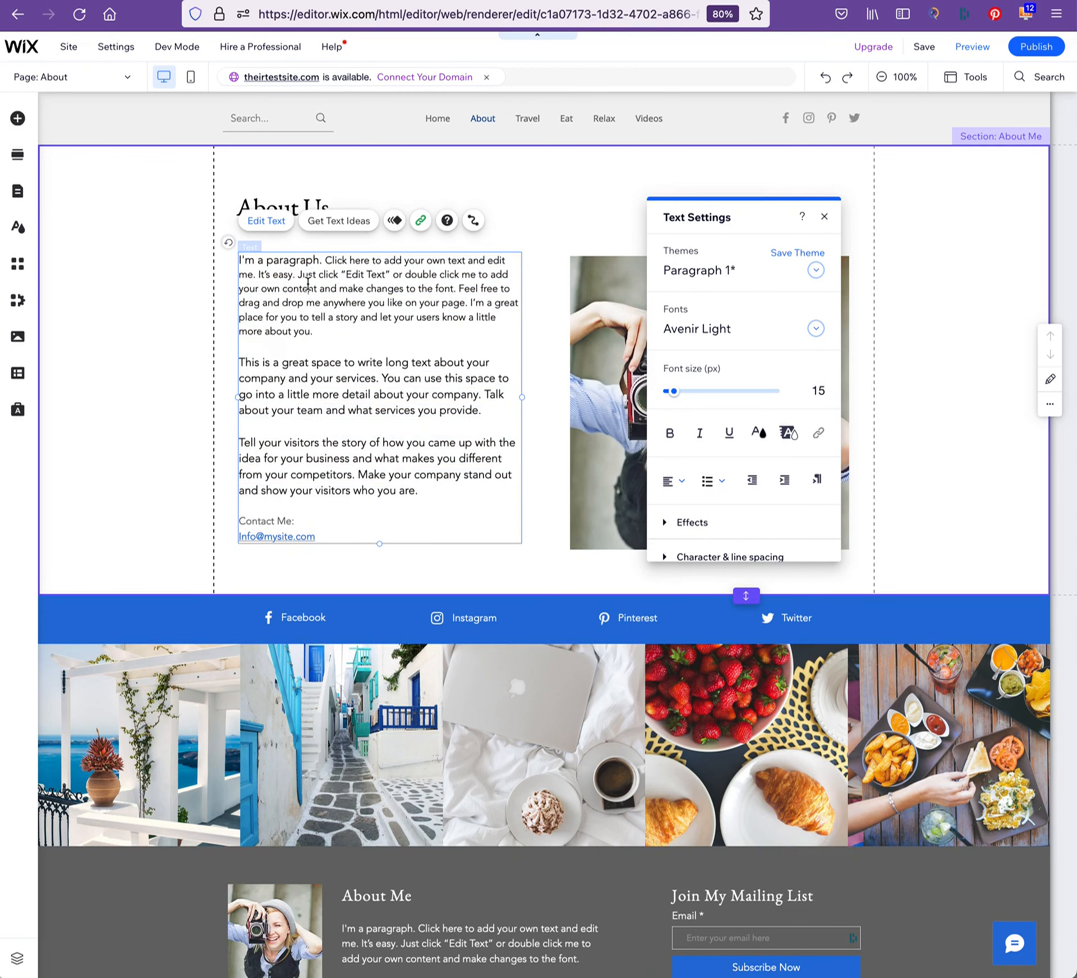
# Step: Insert the trial text "kdfkajsdkfkasdjkfj" after "I'm a paragraph." and delete it again
pyautogui.click(324, 259)
pyautogui.write('kdfkajsdkfkasdjkfj')
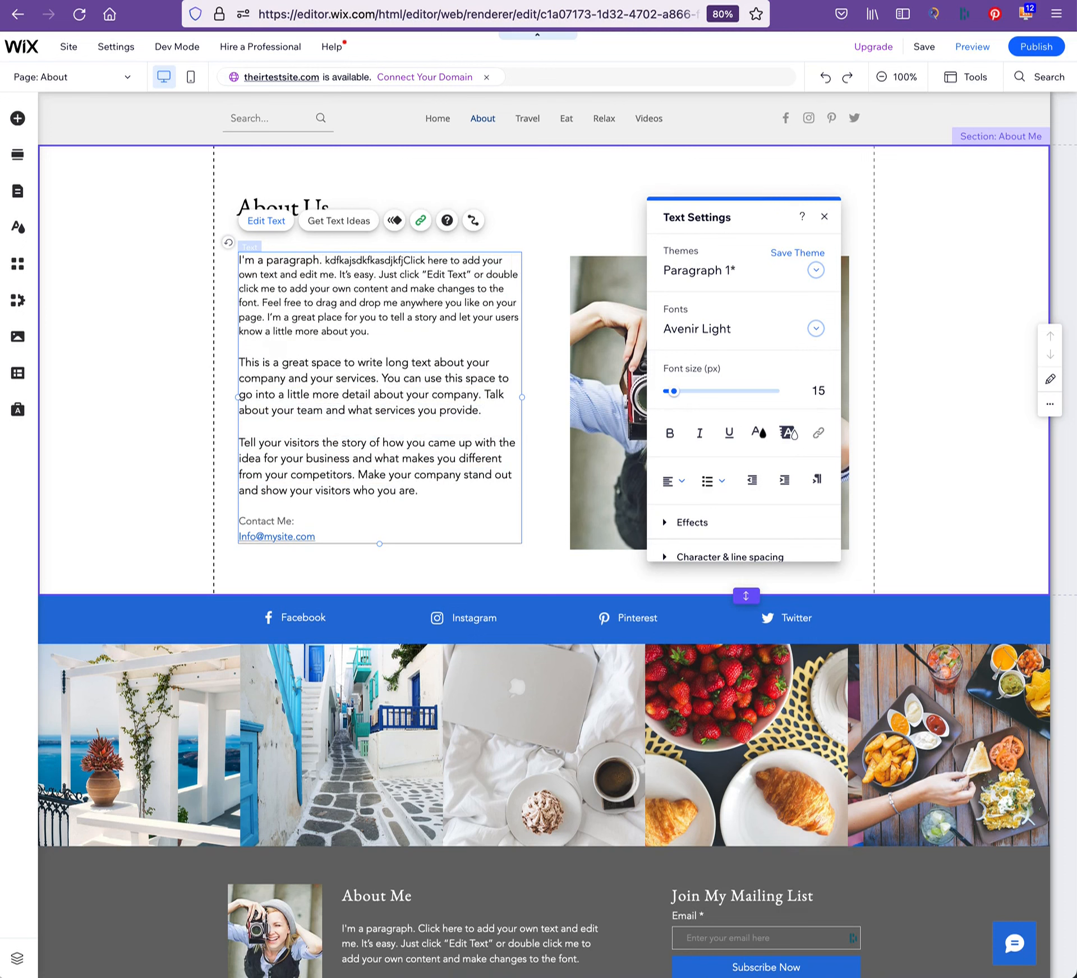
pyautogui.press('BackSpace')
pyautogui.press('BackSpace')
pyautogui.press('BackSpace')
pyautogui.press('BackSpace')
pyautogui.press('BackSpace')
pyautogui.press('BackSpace')
pyautogui.press('BackSpace')
pyautogui.press('BackSpace')
pyautogui.press('BackSpace')
pyautogui.press('BackSpace')
pyautogui.press('BackSpace')
pyautogui.press('BackSpace')
pyautogui.press('BackSpace')
pyautogui.press('BackSpace')
pyautogui.press('BackSpace')
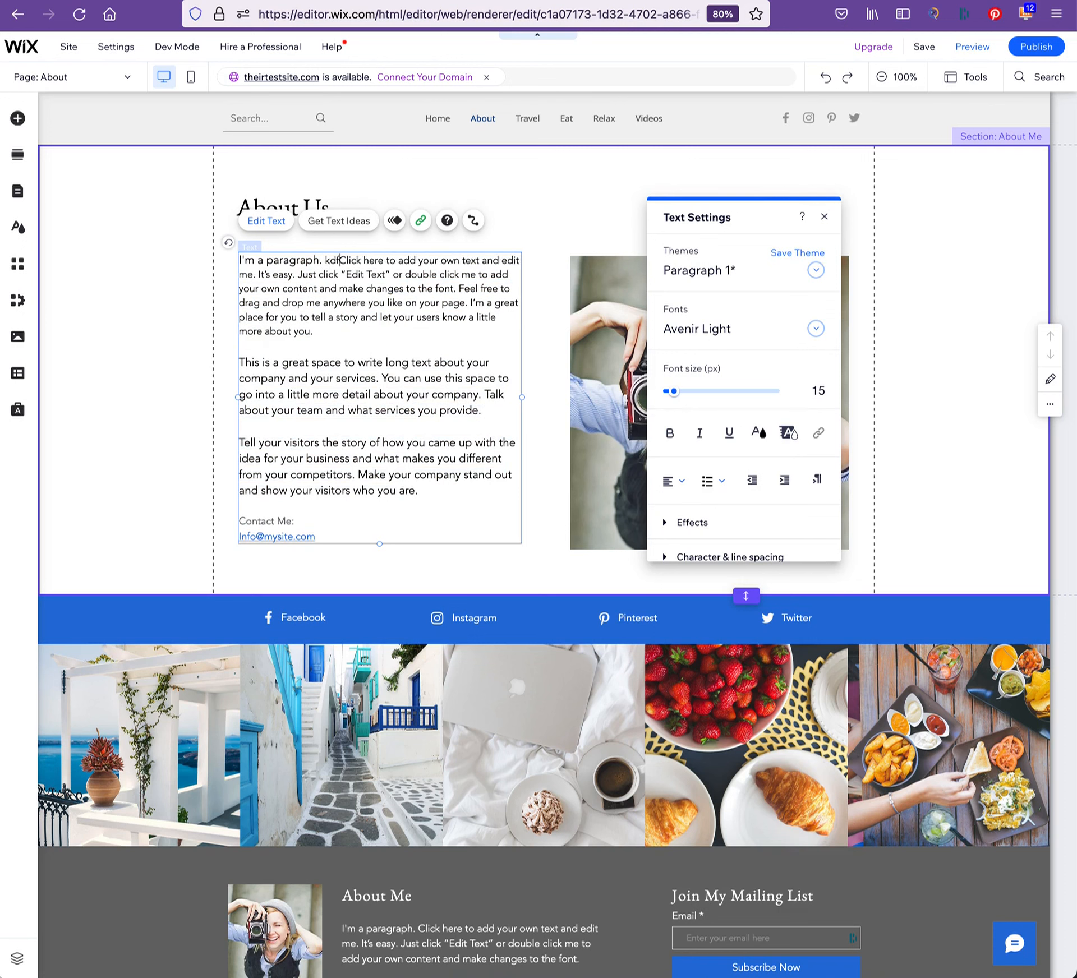
pyautogui.press('BackSpace')
pyautogui.press('BackSpace')
pyautogui.press('BackSpace')
pyautogui.press('BackSpace')
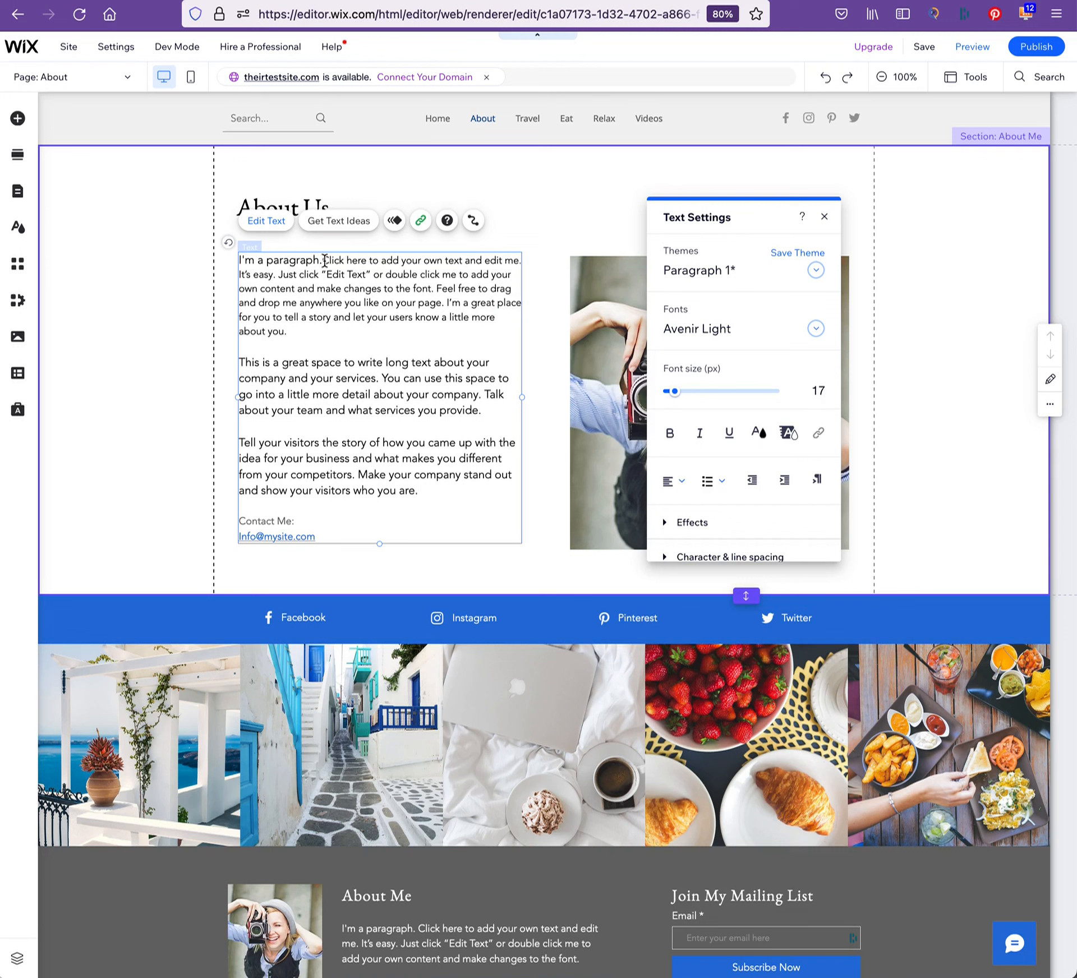
# Step: Examine the text color, alignment and spacing options available for the sentence "I'm a paragraph."
pyautogui.moveTo(322, 261); pyautogui.dragTo(237, 262)
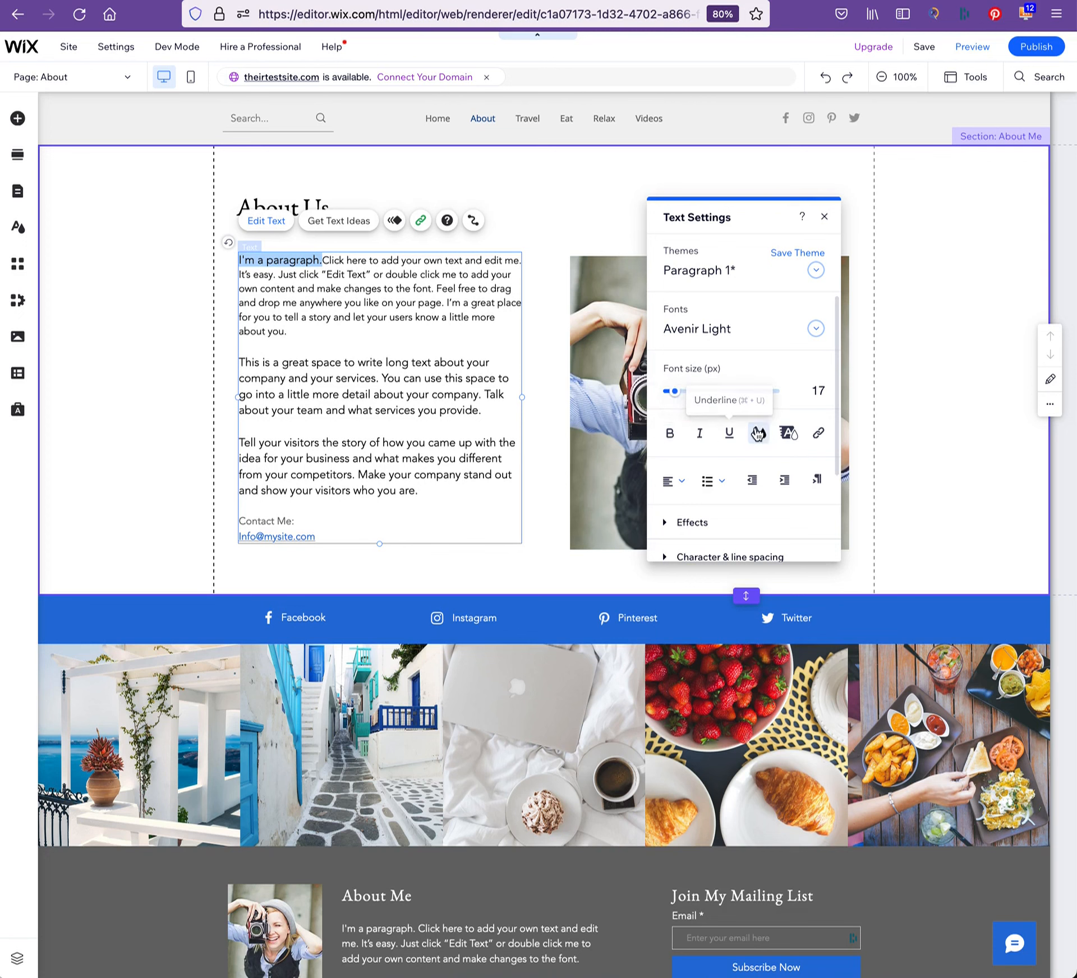
pyautogui.click(758, 432)
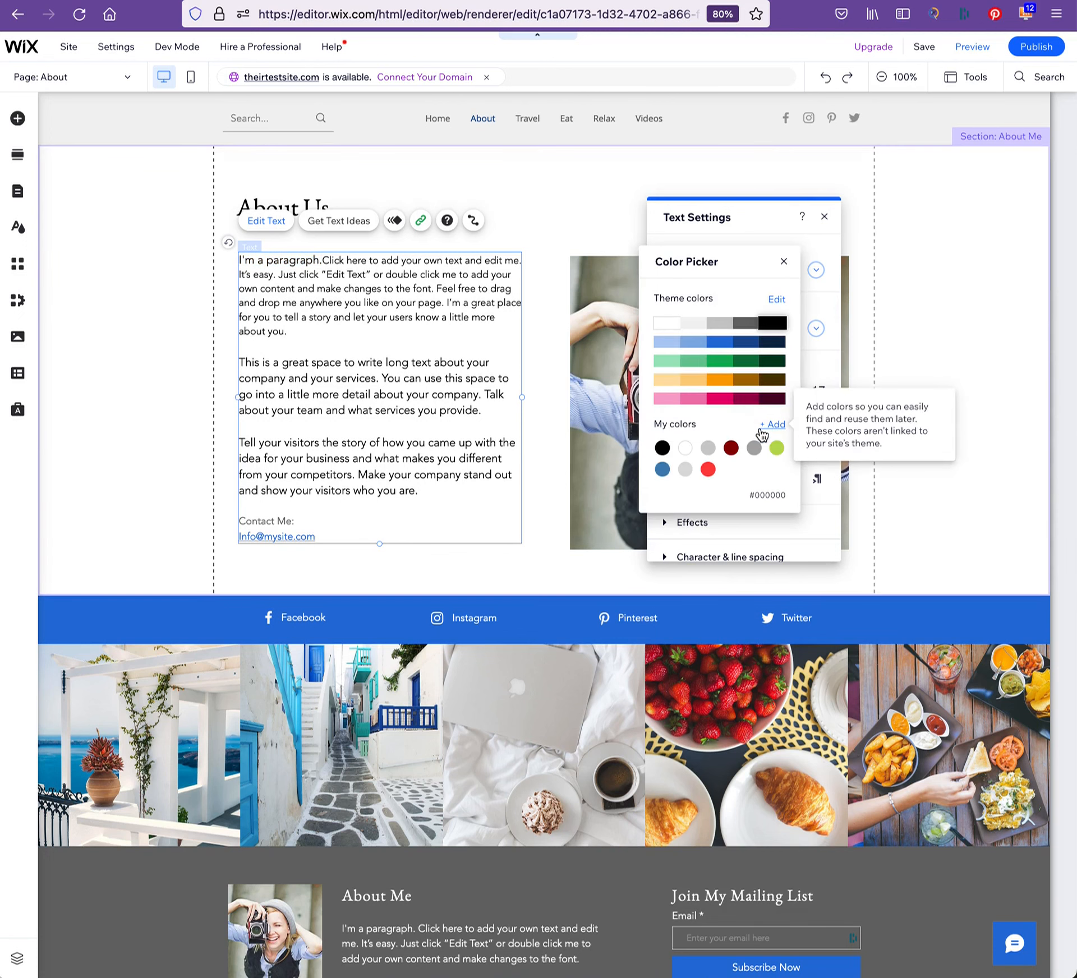
pyautogui.click(784, 264)
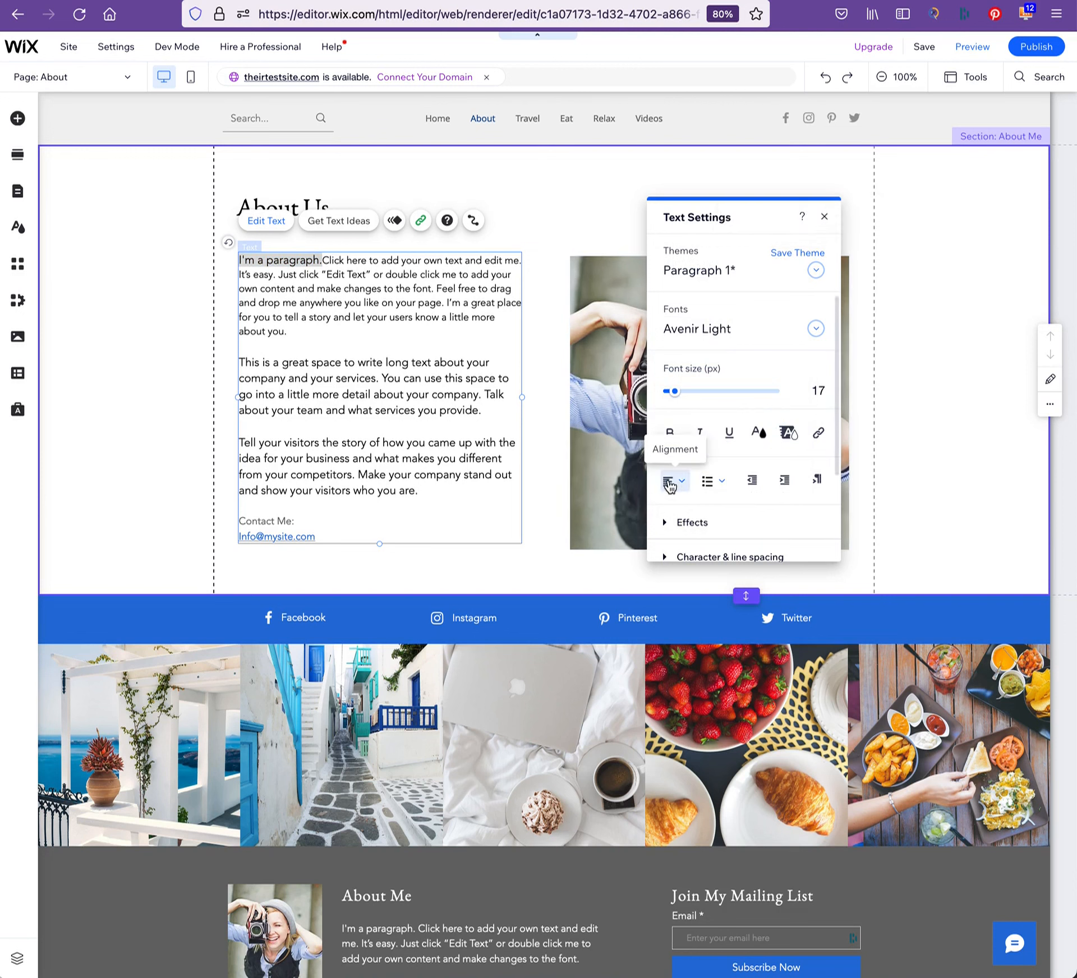
pyautogui.click(678, 483)
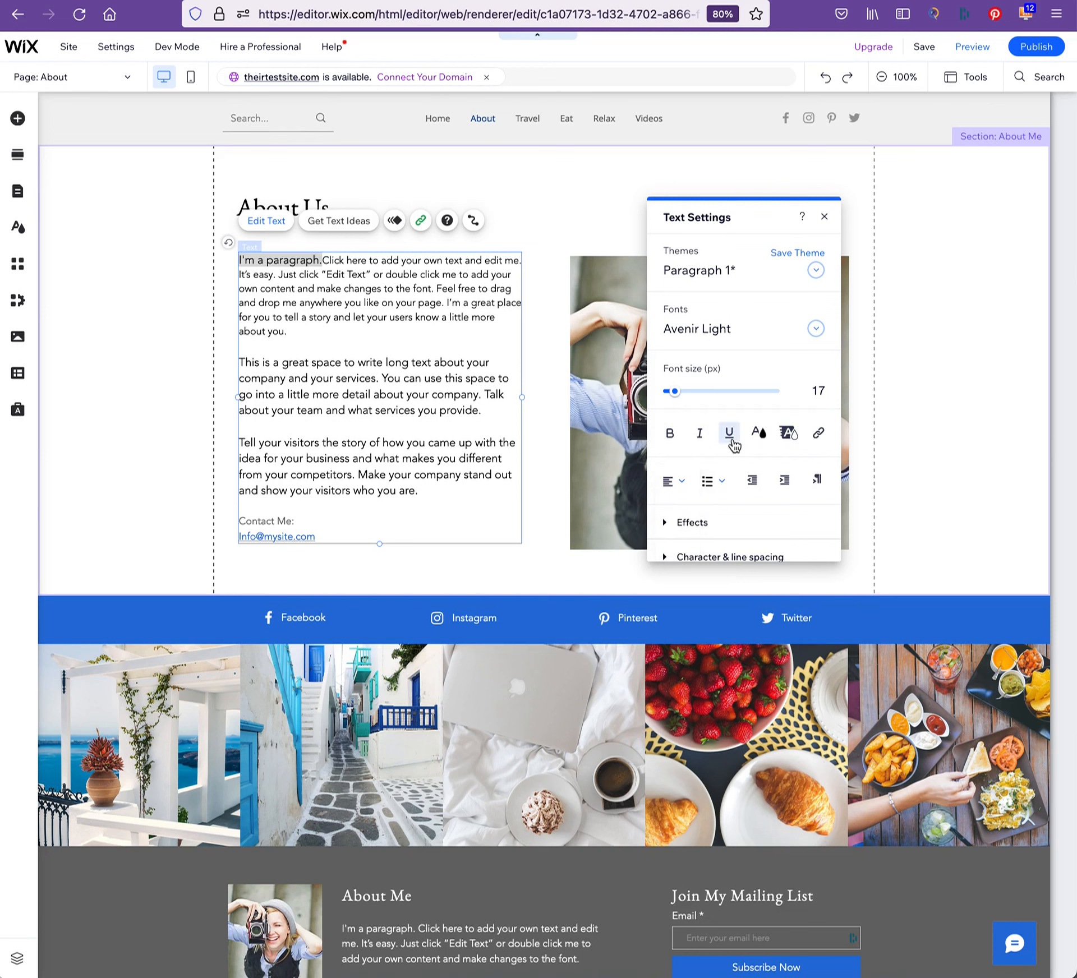
pyautogui.scroll(-3, 746, 522)
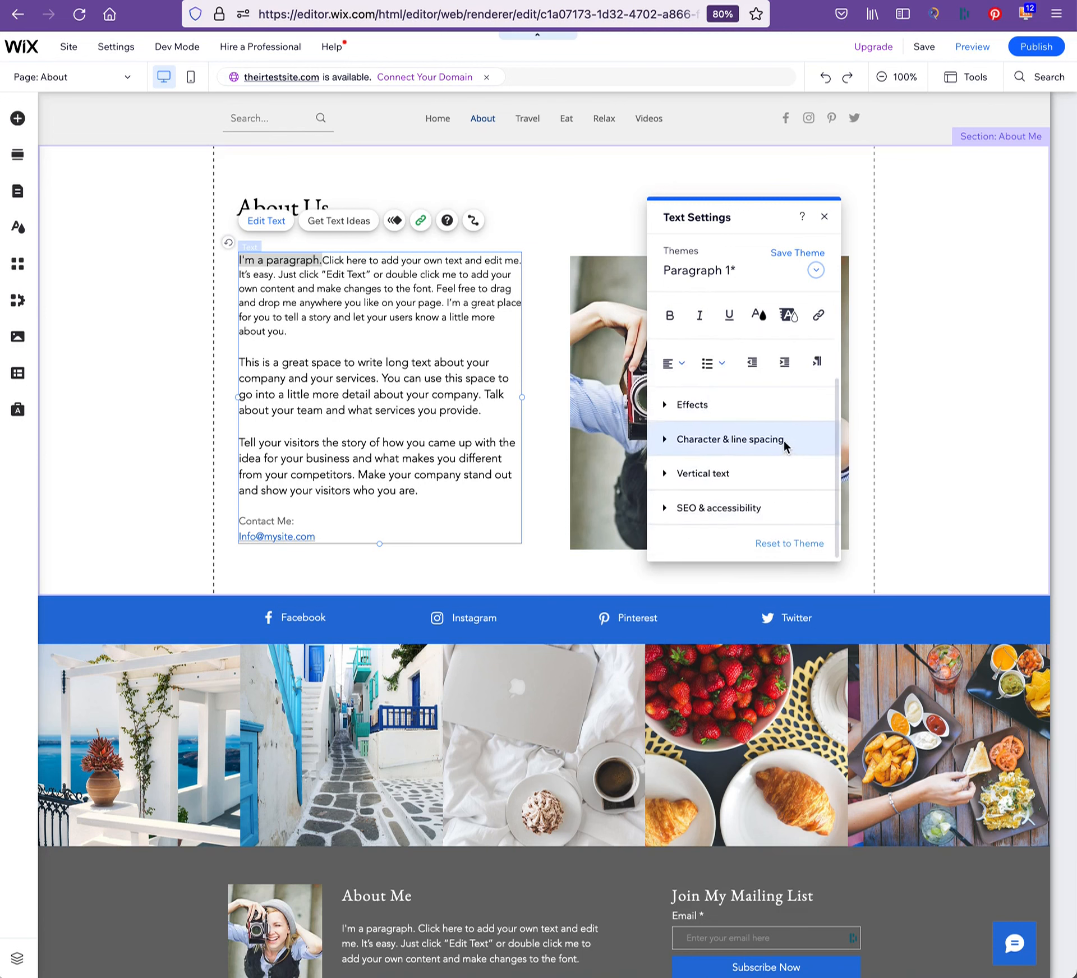
pyautogui.scroll(3, 725, 436)
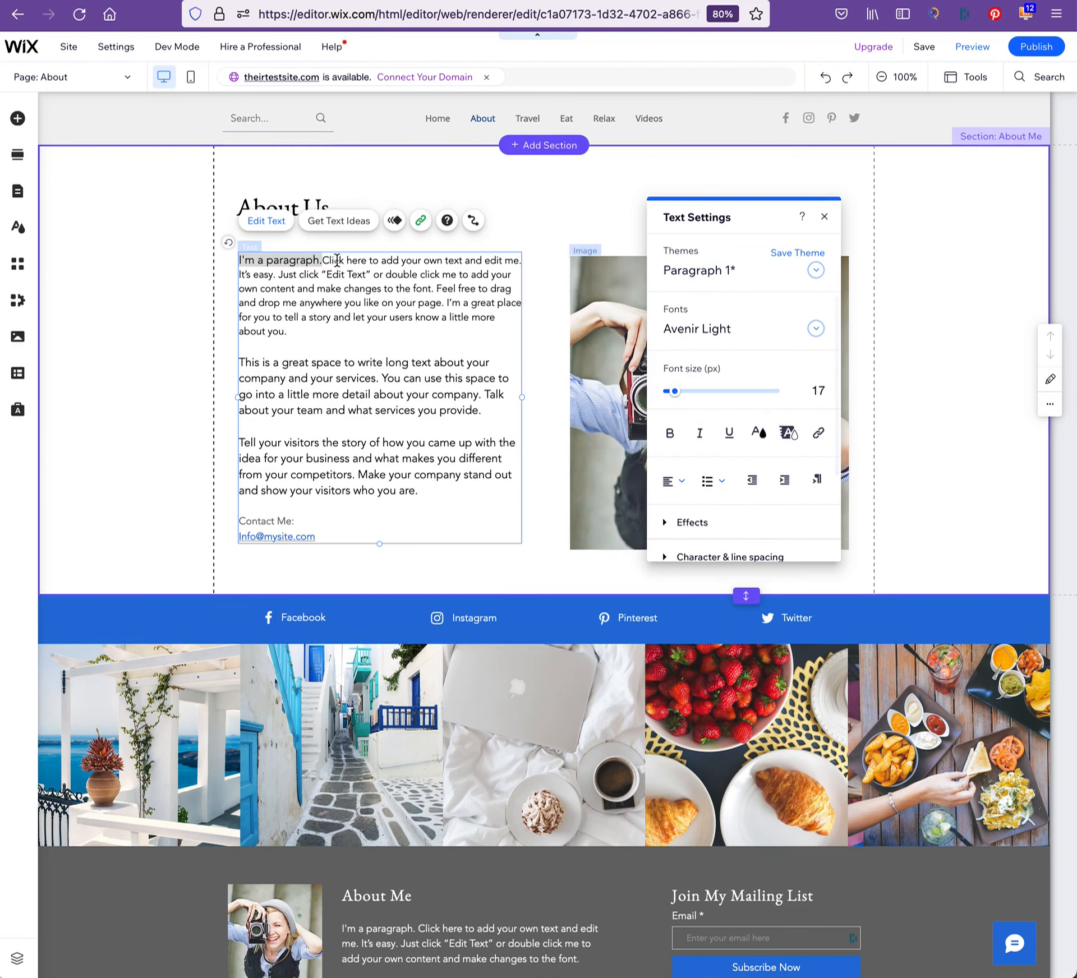
pyautogui.click(301, 255)
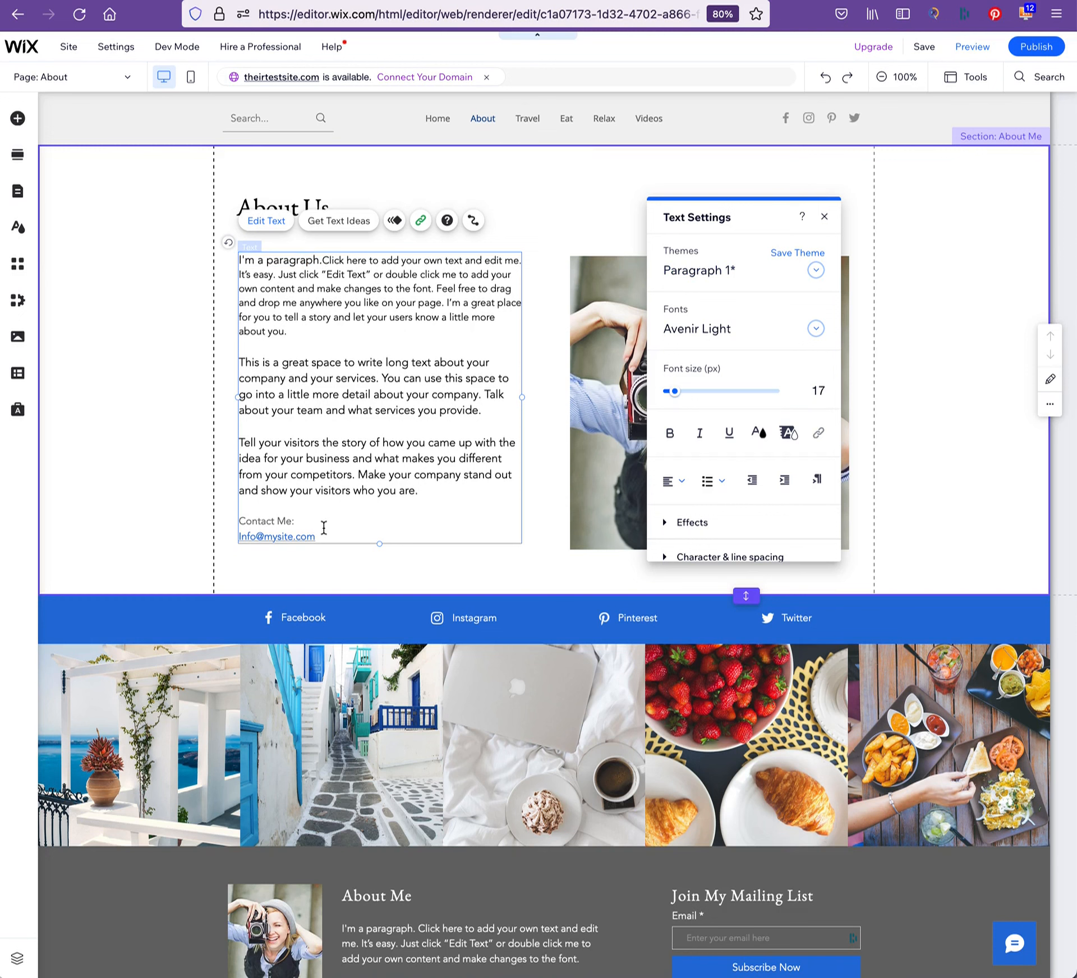
# Step: Remove the existing link from the e-mail text under "Contact Me:" and open the link settings for that text
pyautogui.moveTo(323, 537); pyautogui.dragTo(228, 538)
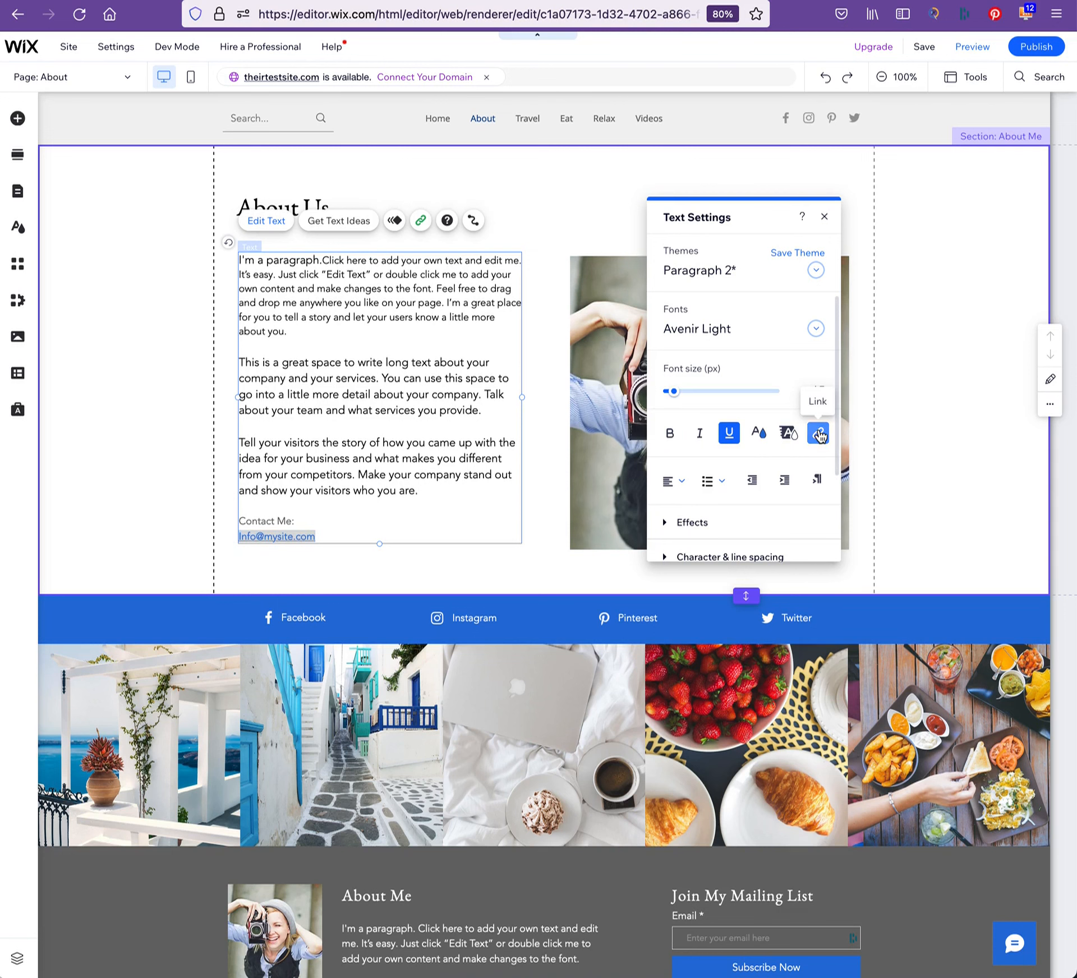
pyautogui.moveTo(821, 436)
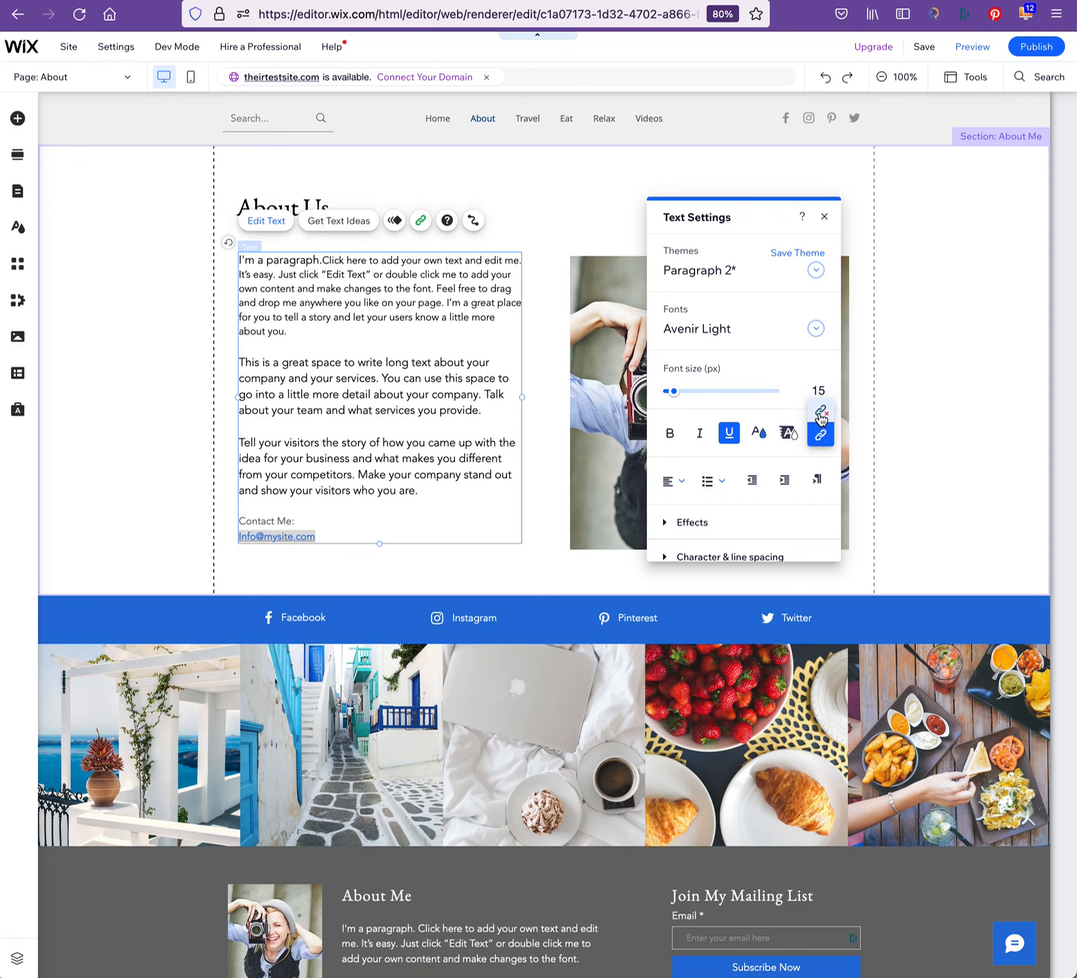
pyautogui.click(820, 415)
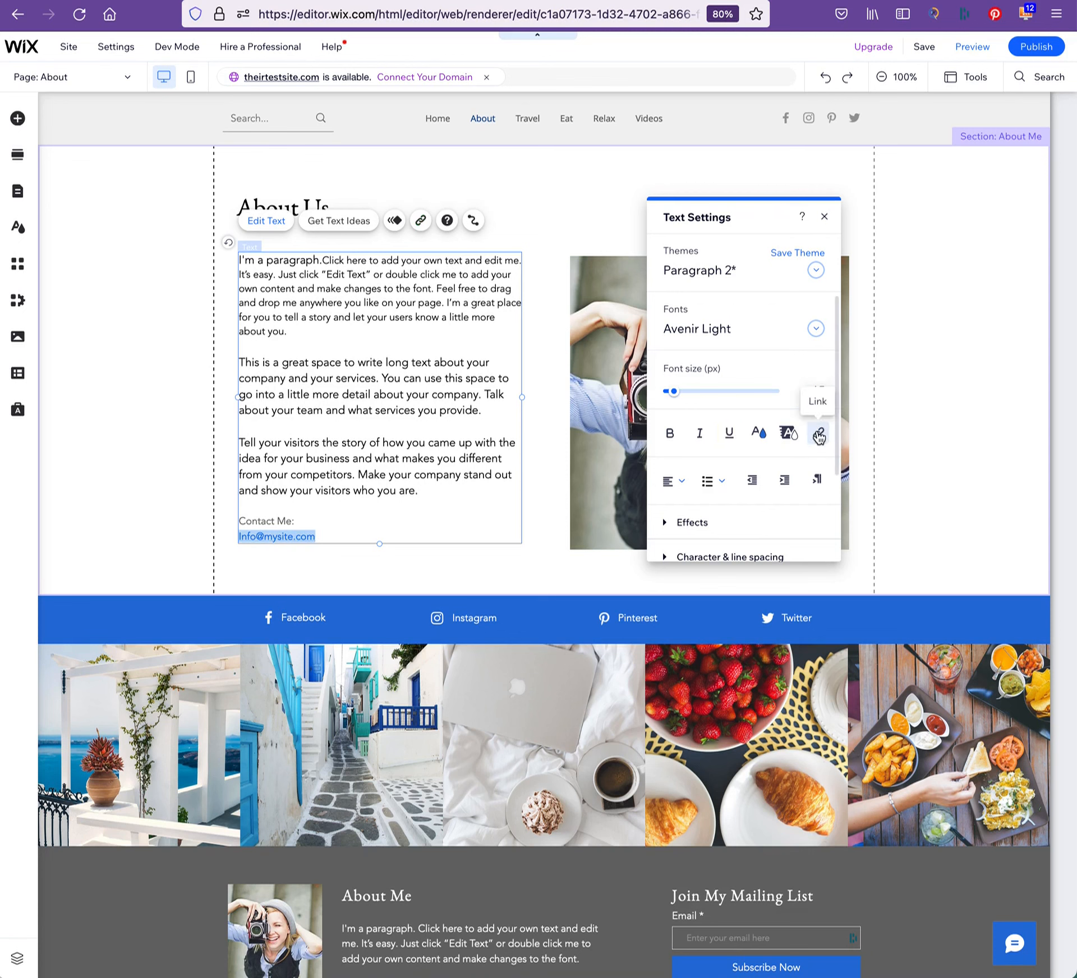
pyautogui.click(818, 434)
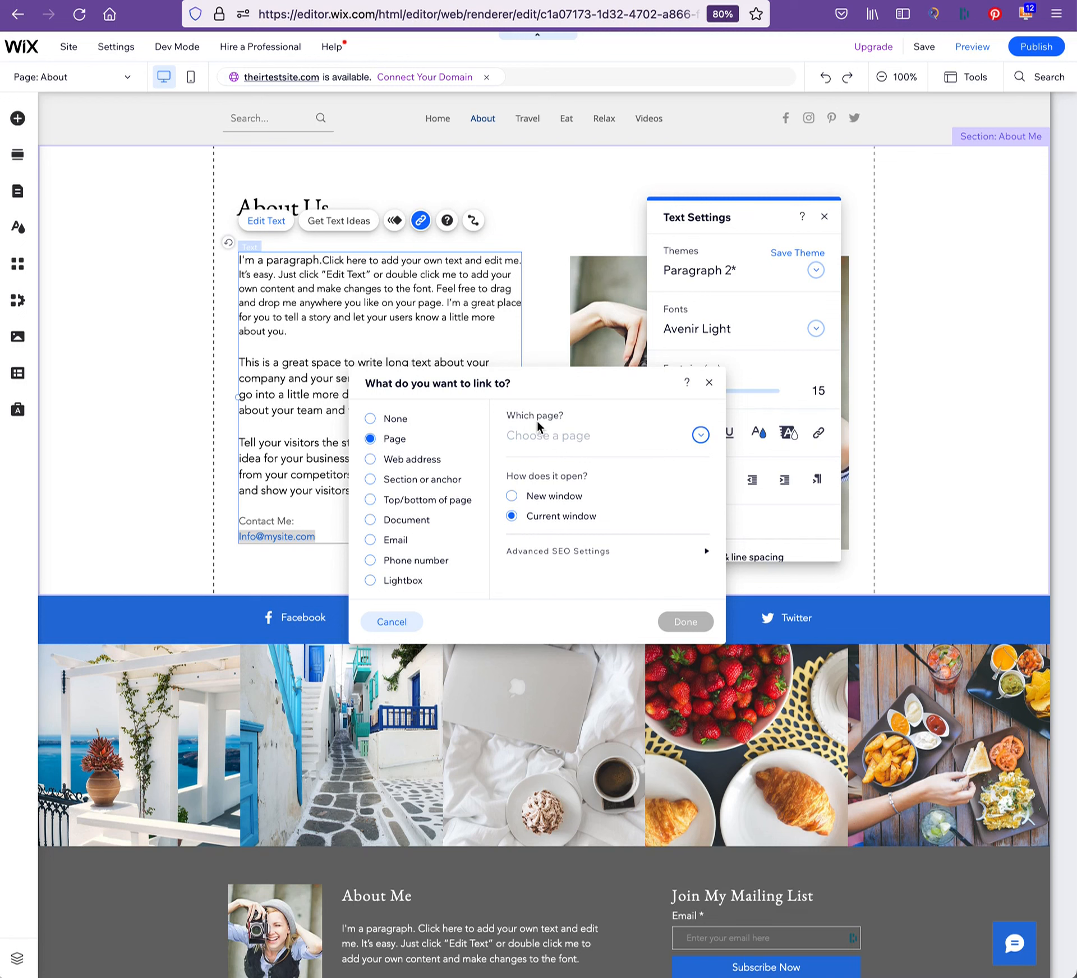
# Step: Choose the Home page as the link target for the contact e-mail text
pyautogui.click(700, 434)
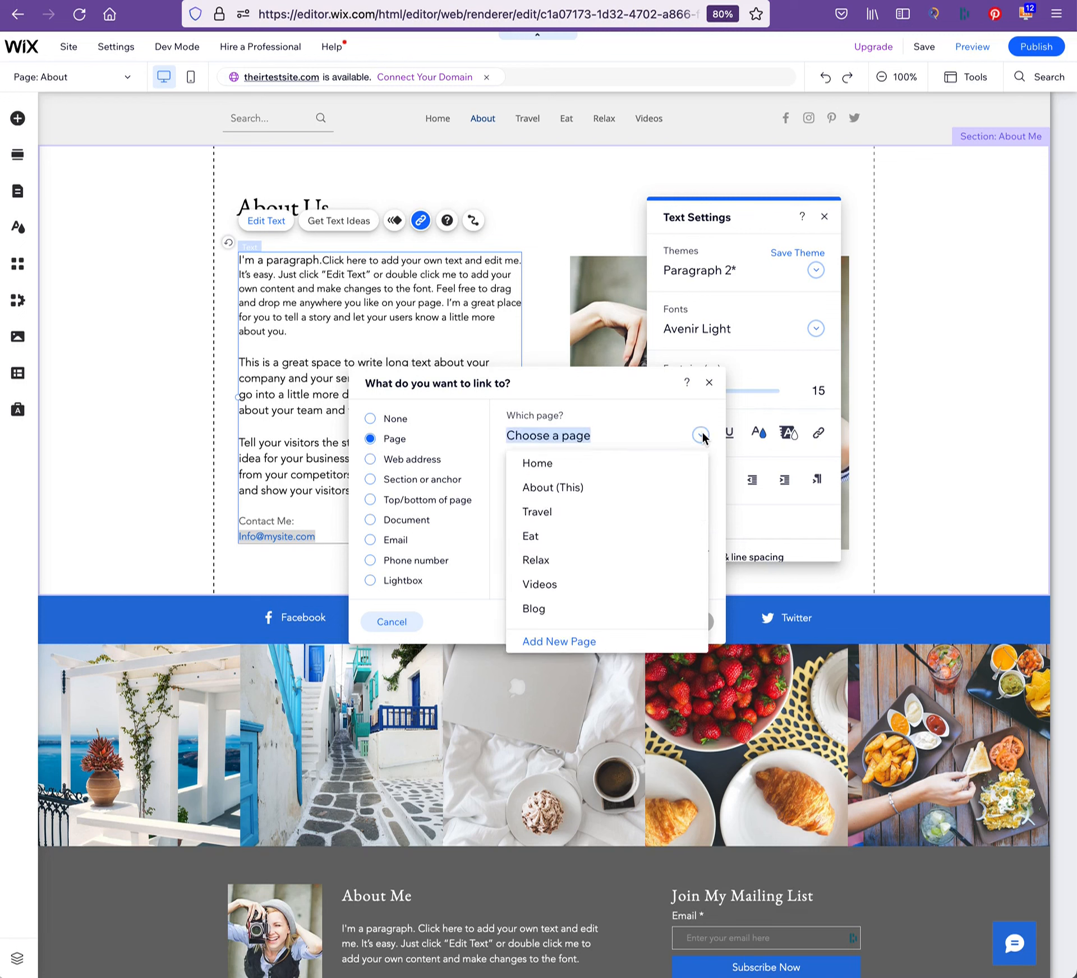
pyautogui.click(540, 462)
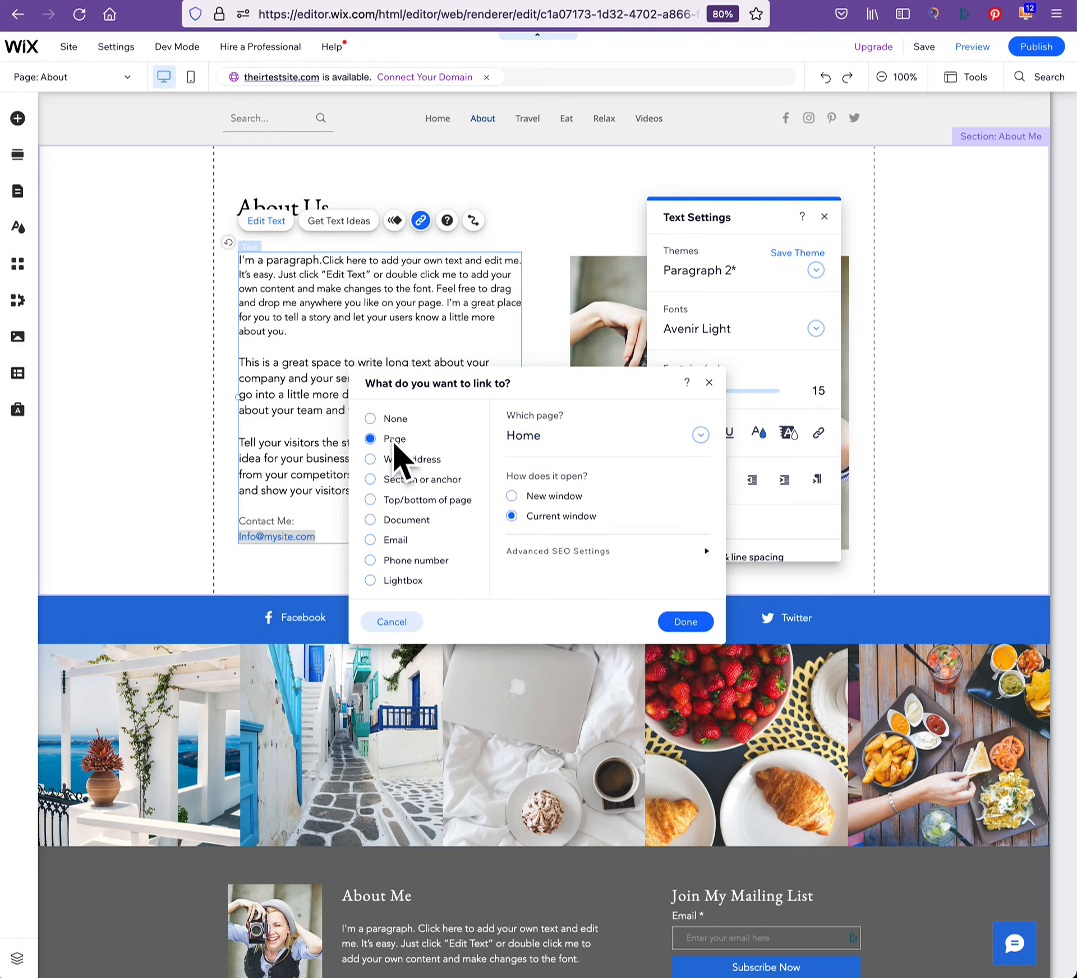
pyautogui.click(700, 435)
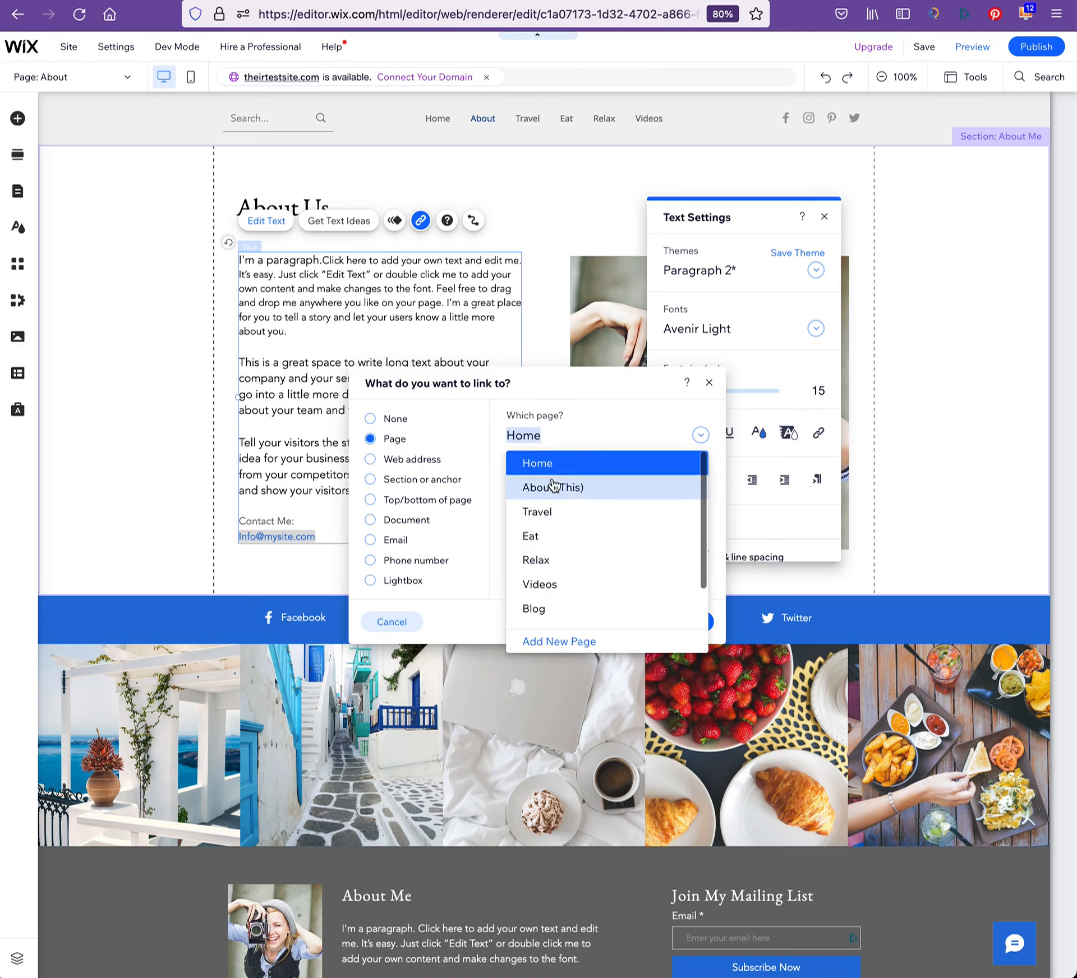
pyautogui.click(369, 459)
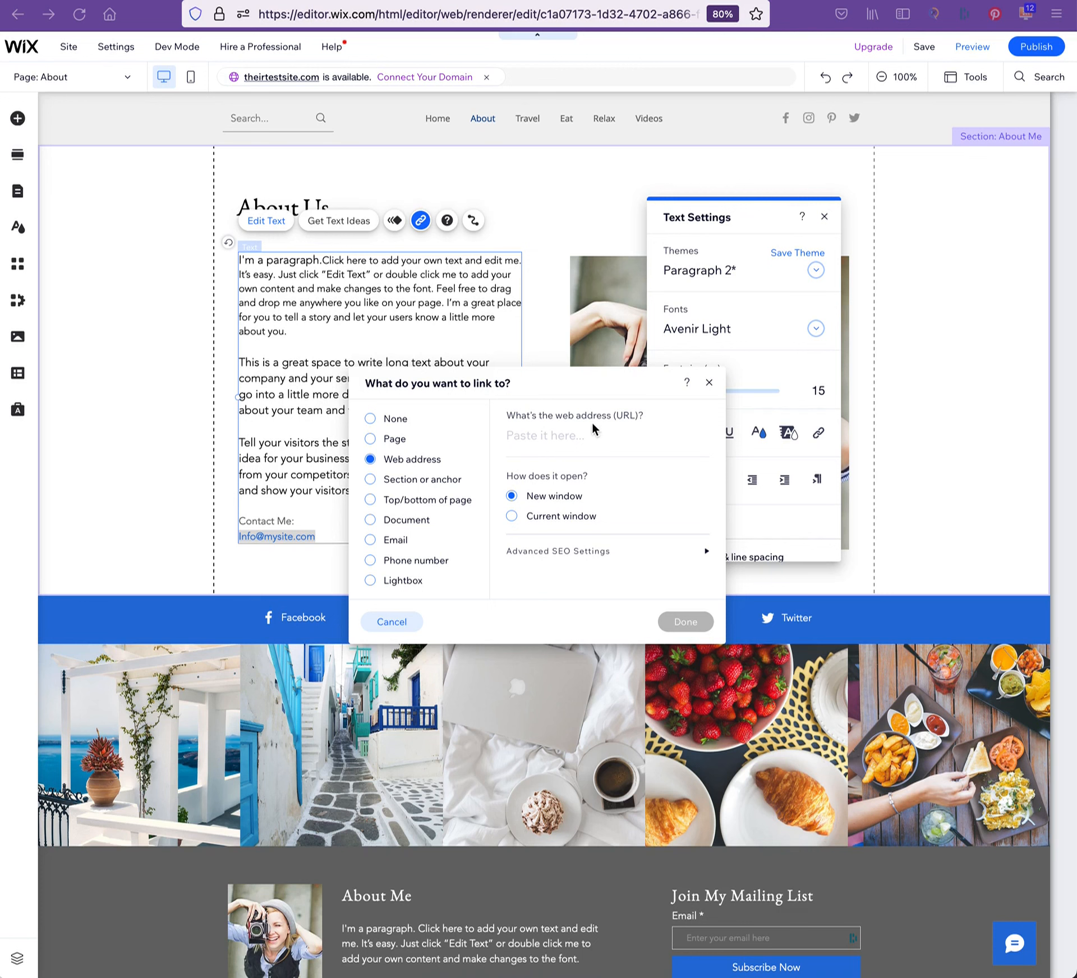
pyautogui.click(539, 436)
pyautogui.write('https://cheliniandoeffling.com')
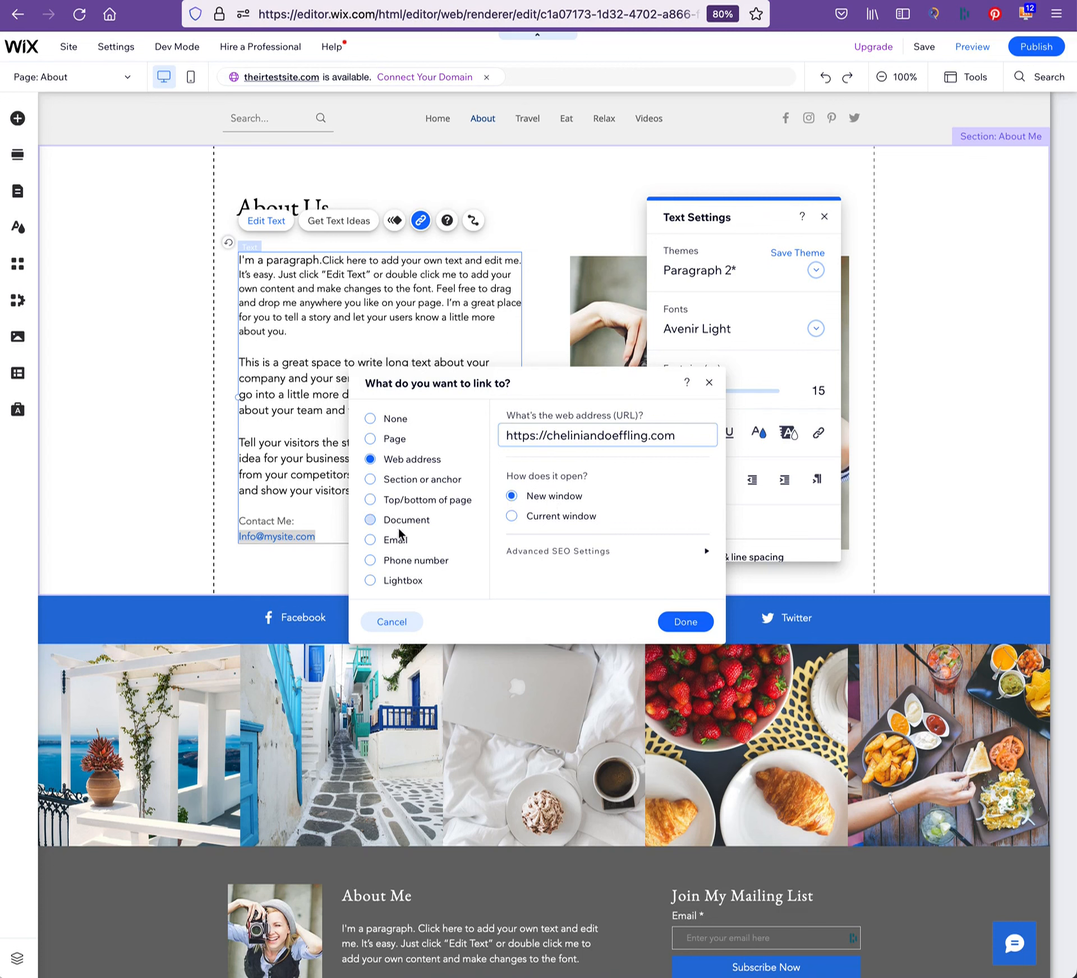
pyautogui.click(370, 540)
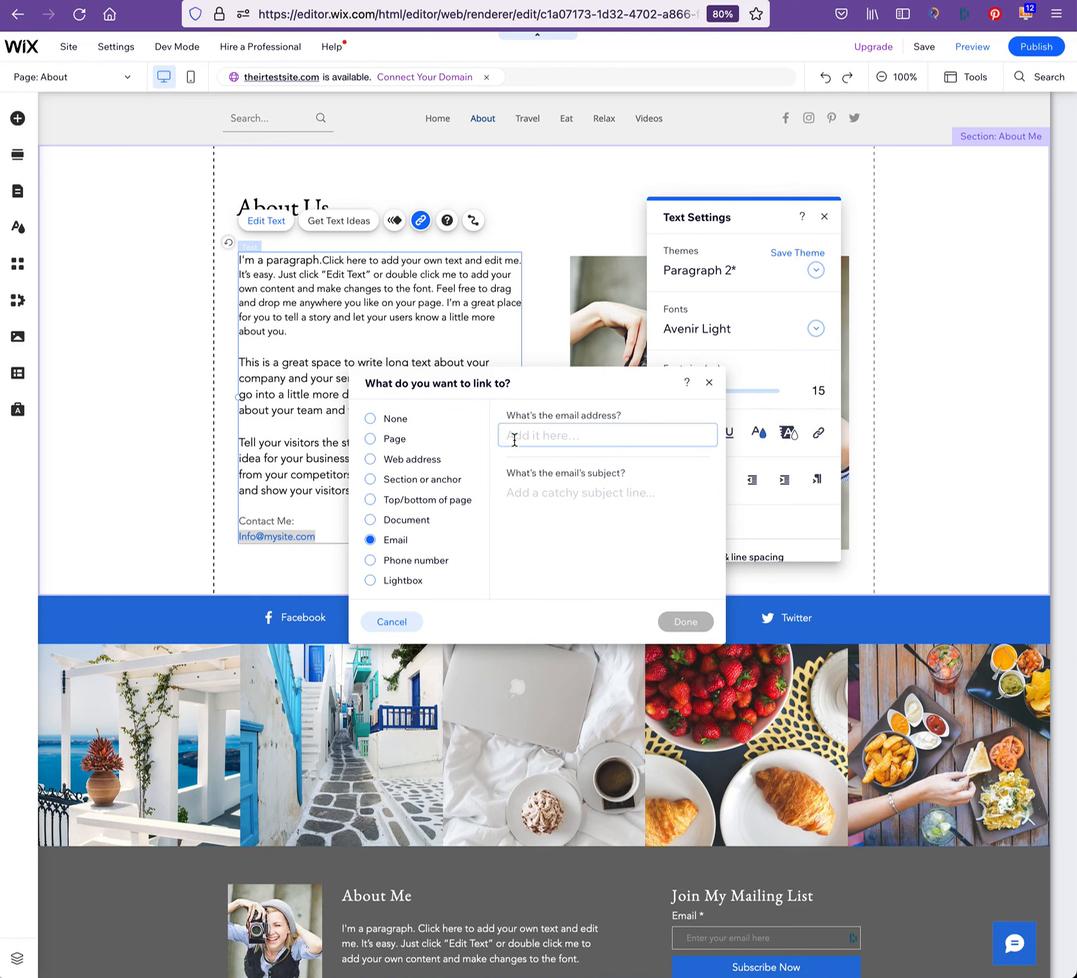
pyautogui.click(370, 459)
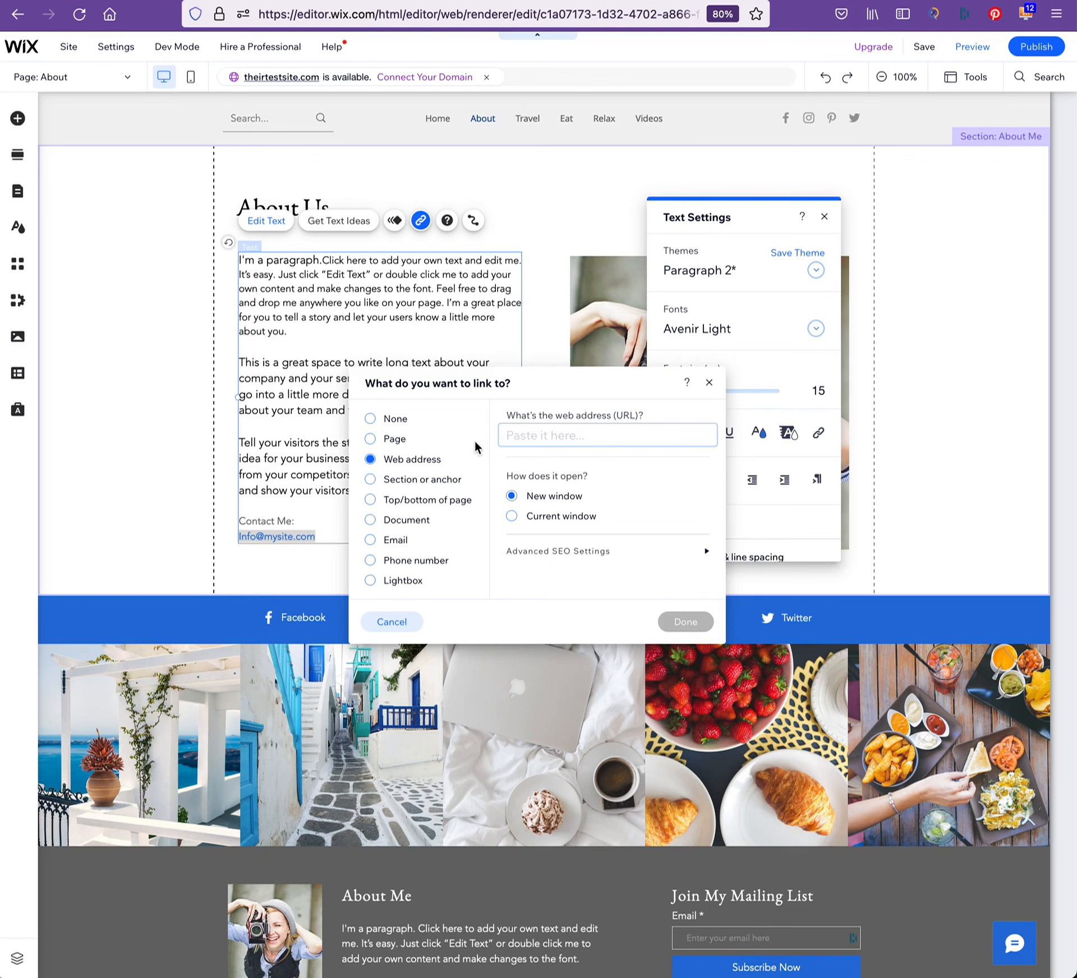
pyautogui.write('https://cheliniandoeffling.com')
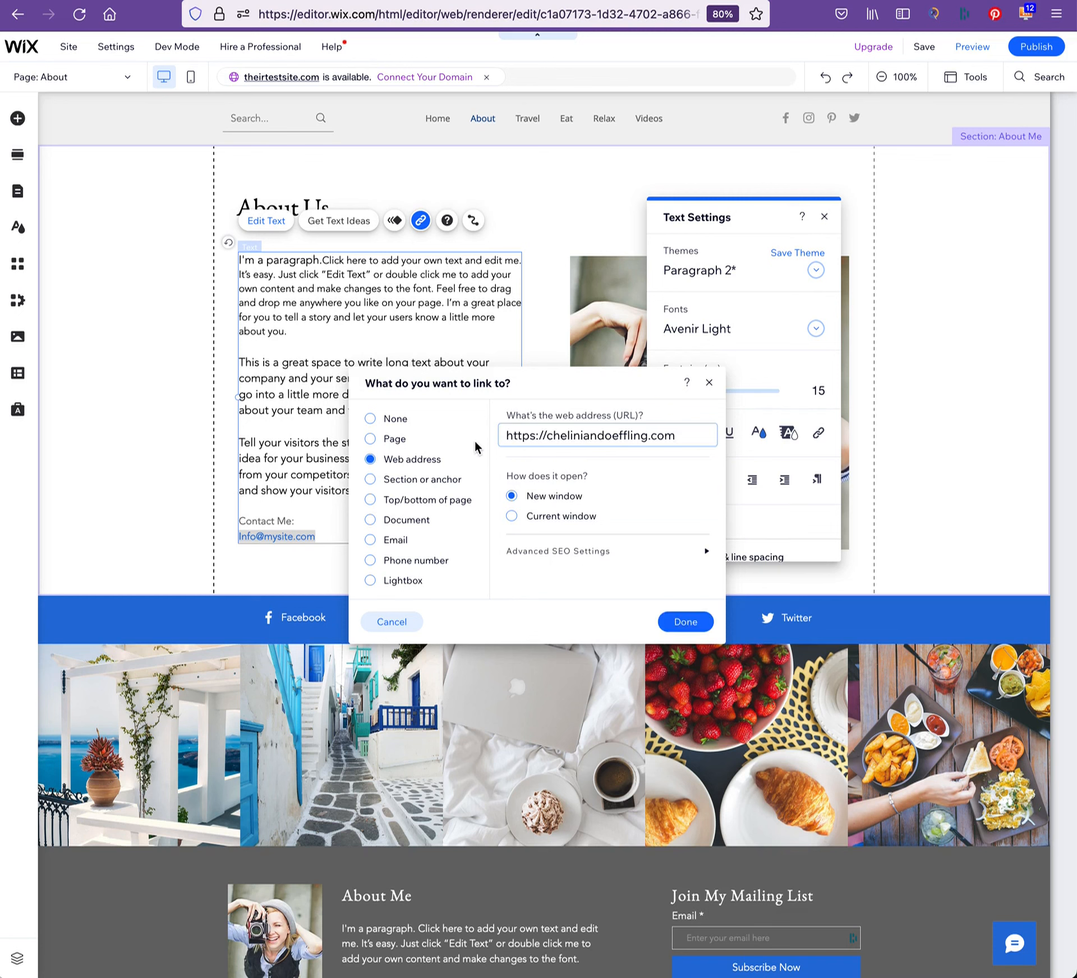
pyautogui.click(683, 623)
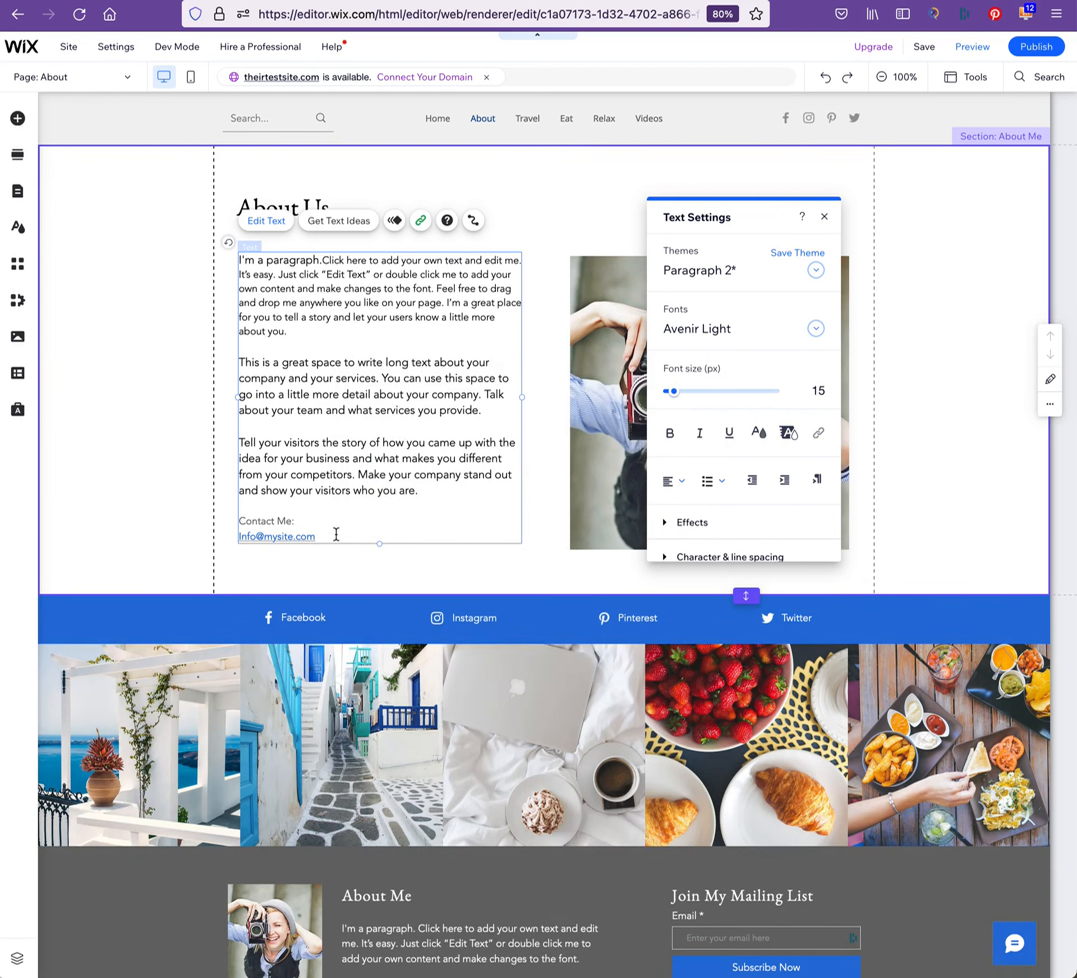
# Step: Try the dark red #8B0000 on the contact e-mail link text and restore its blue theme color
pyautogui.moveTo(327, 536); pyautogui.dragTo(234, 537)
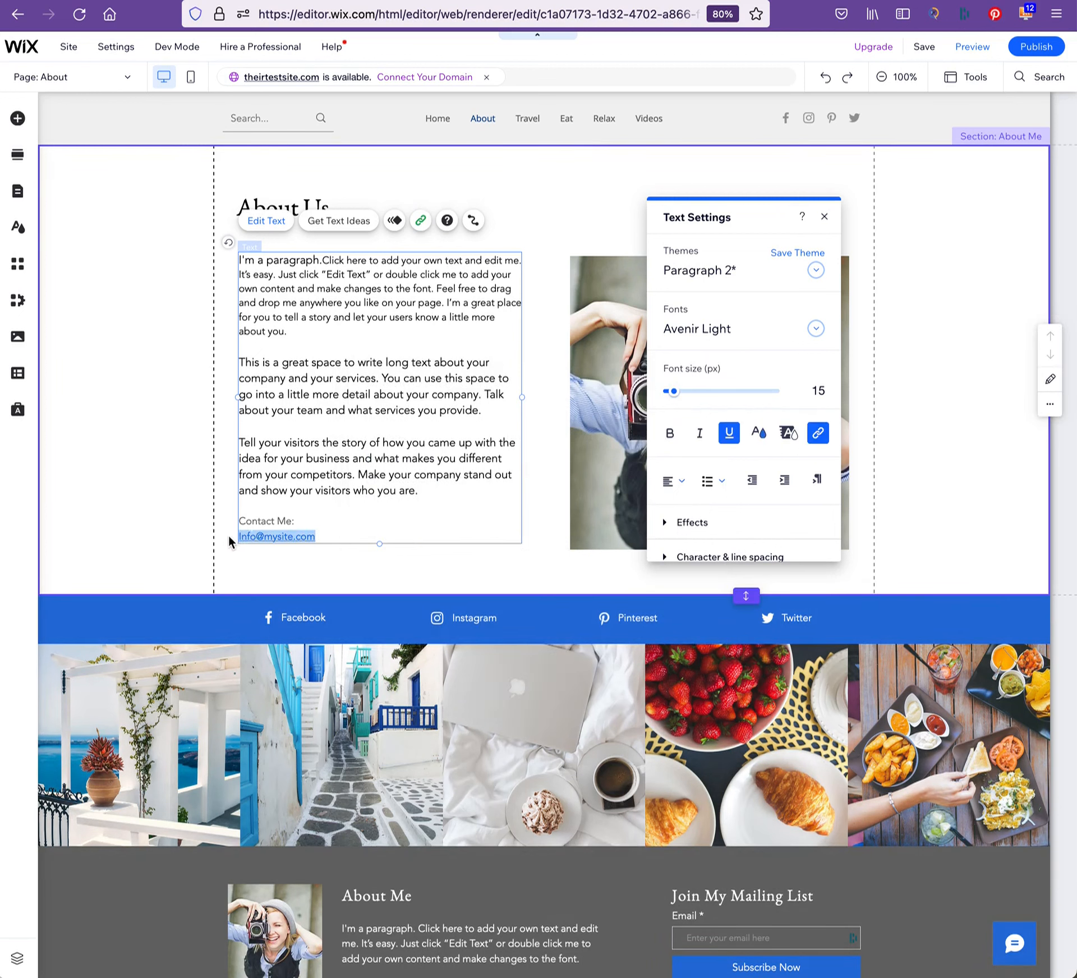
pyautogui.click(761, 438)
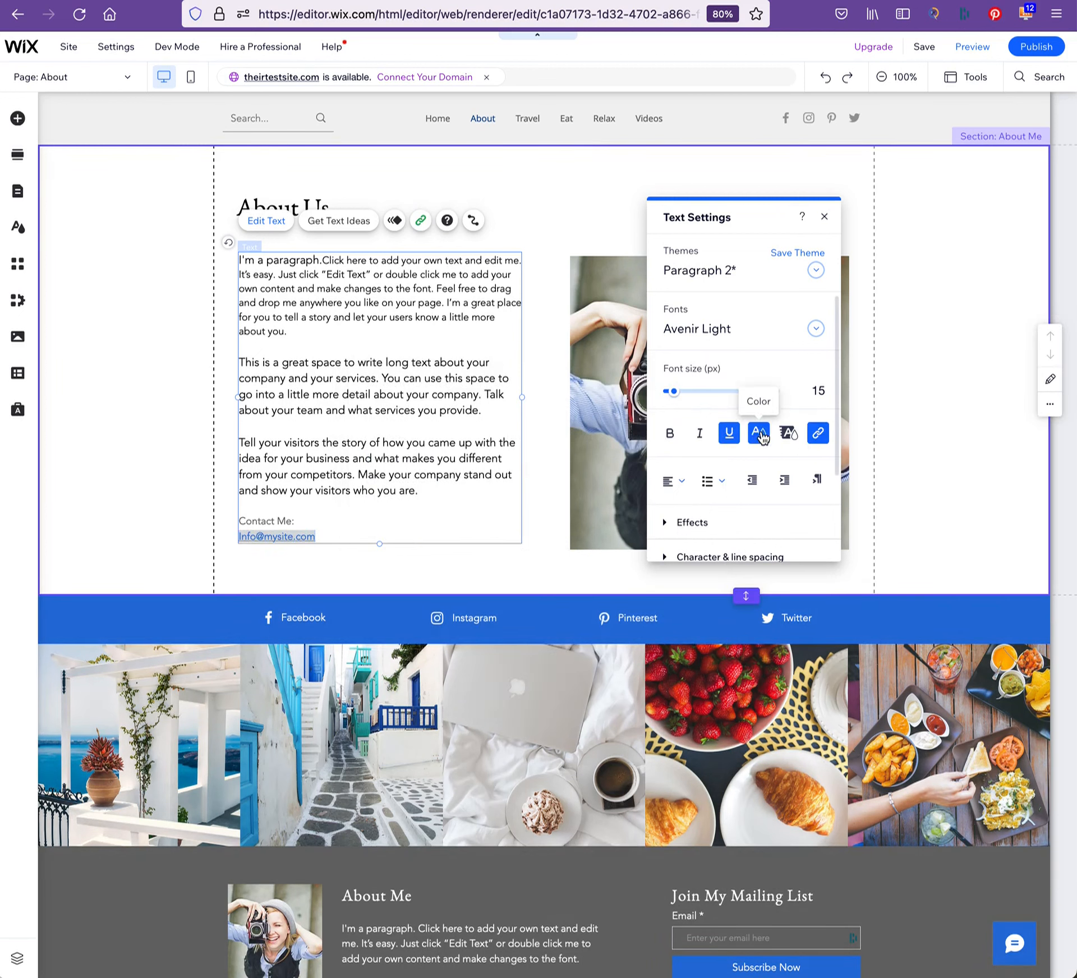
pyautogui.click(731, 447)
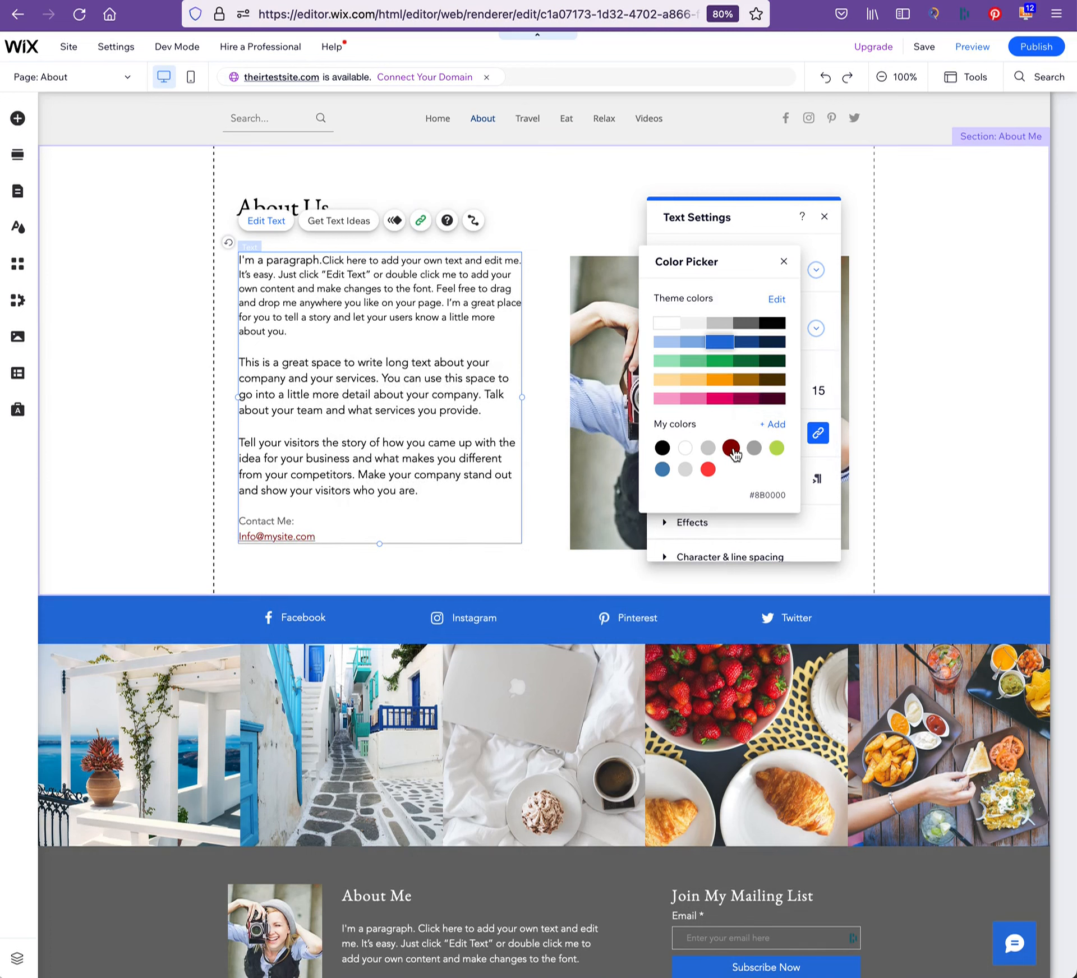
pyautogui.click(720, 362)
pyautogui.click(720, 342)
pyautogui.click(785, 263)
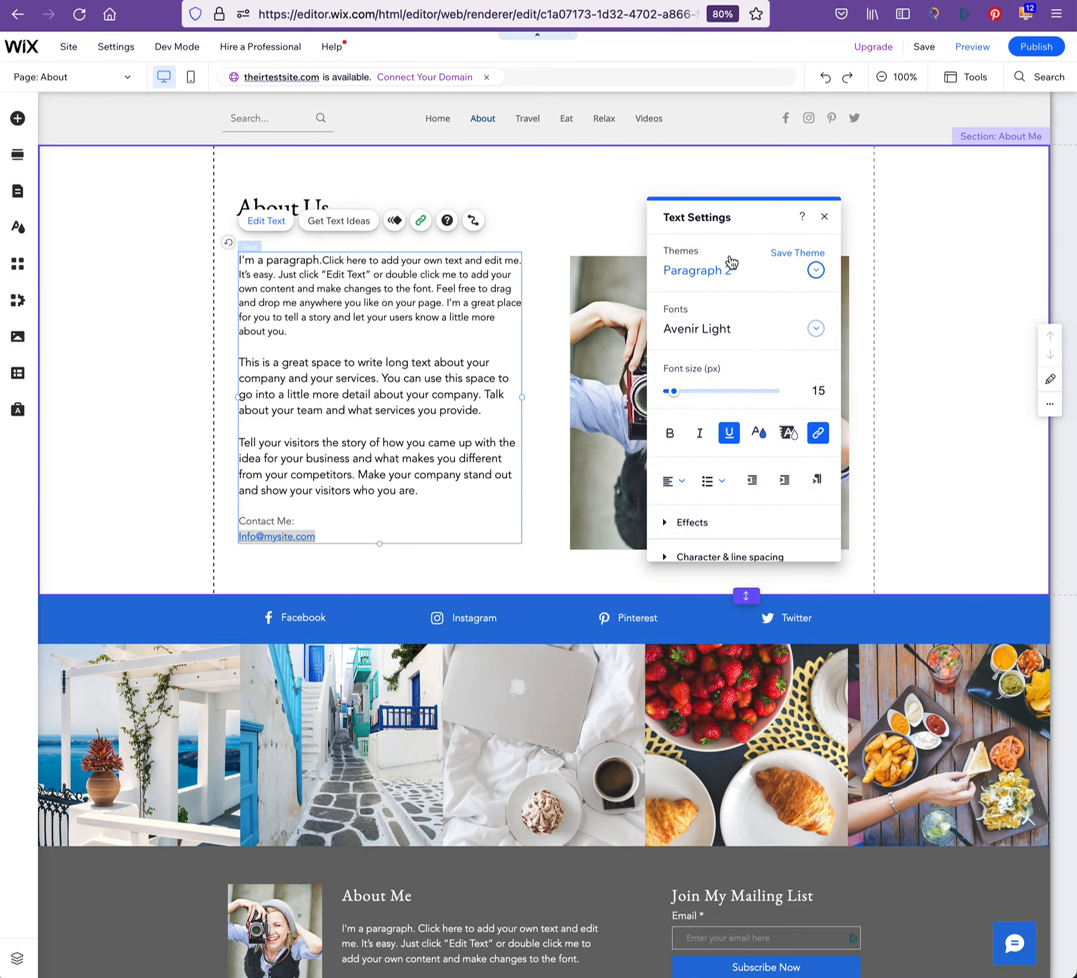
pyautogui.click(345, 528)
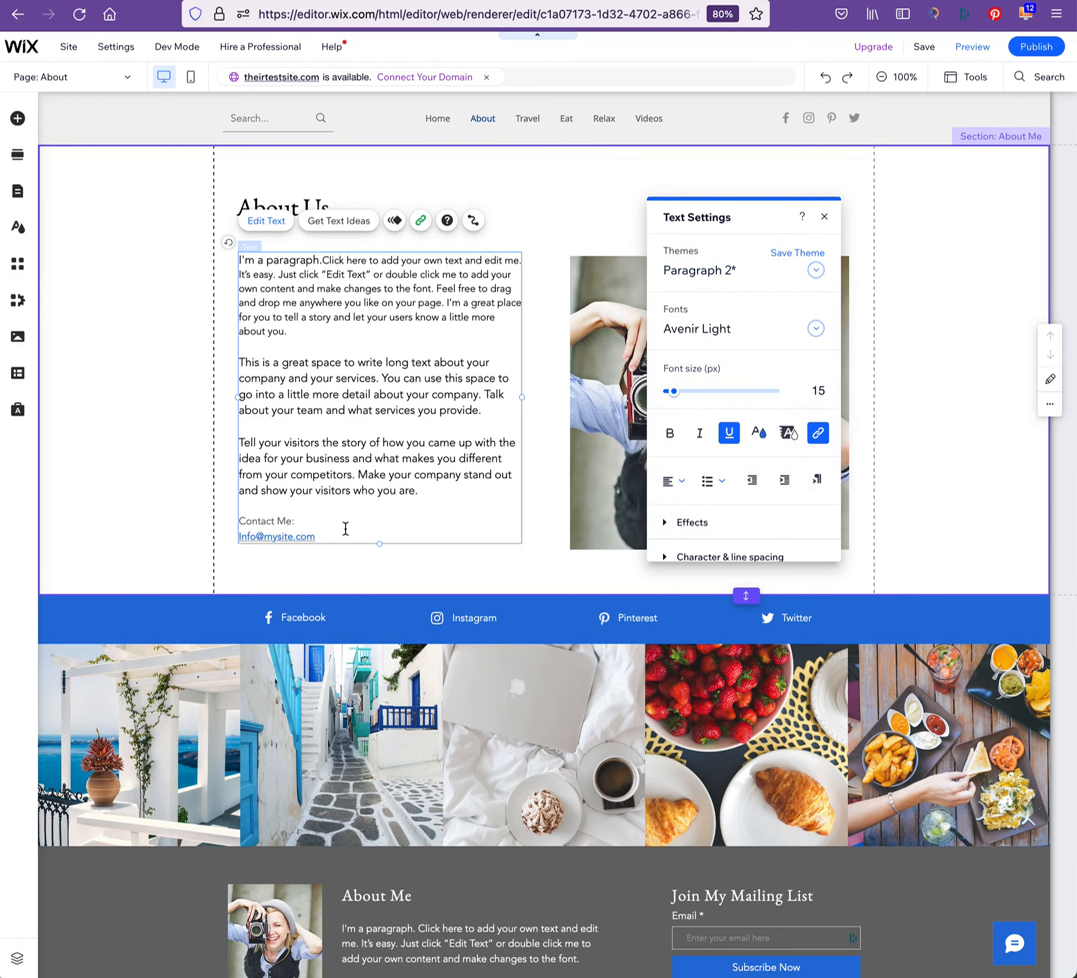
pyautogui.click(825, 220)
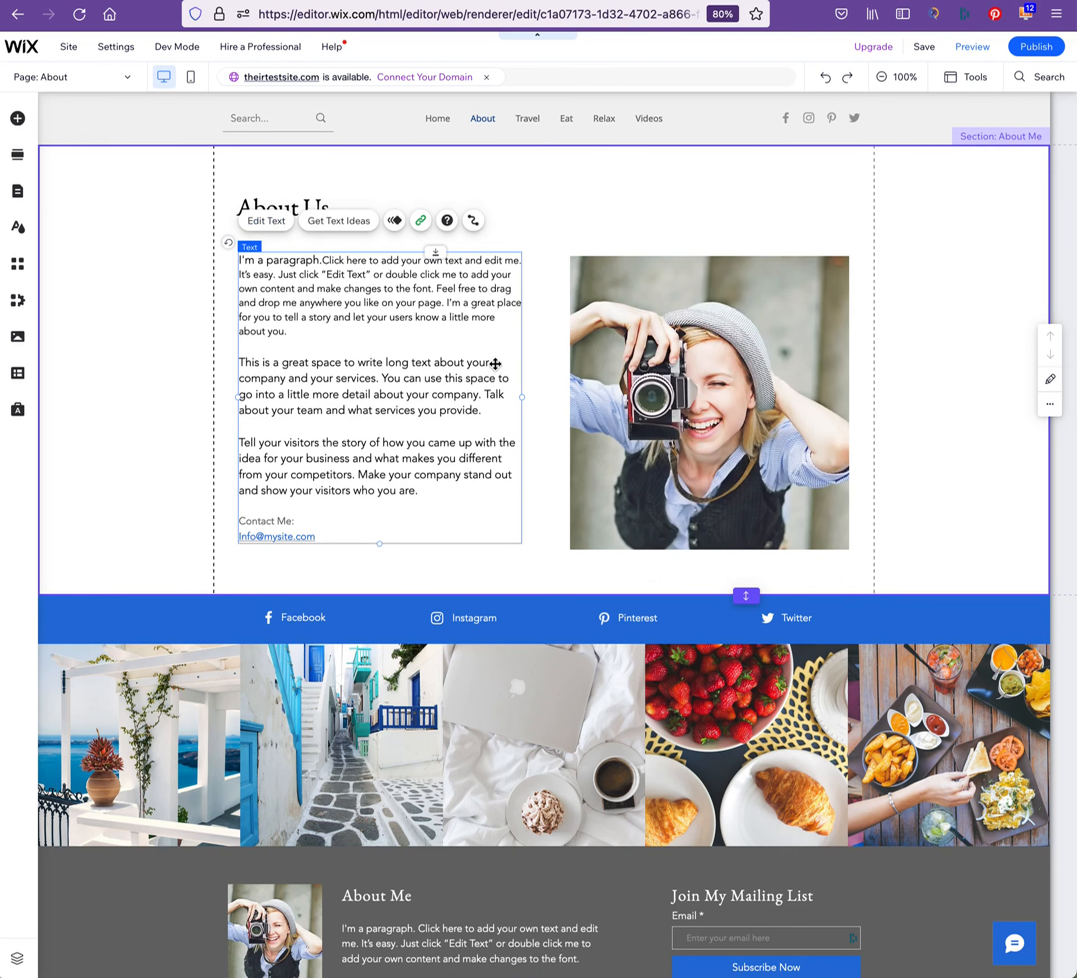
# Step: Save the site changes and publish the site, declining the offer to edit it for mobile
pyautogui.moveTo(926, 48)
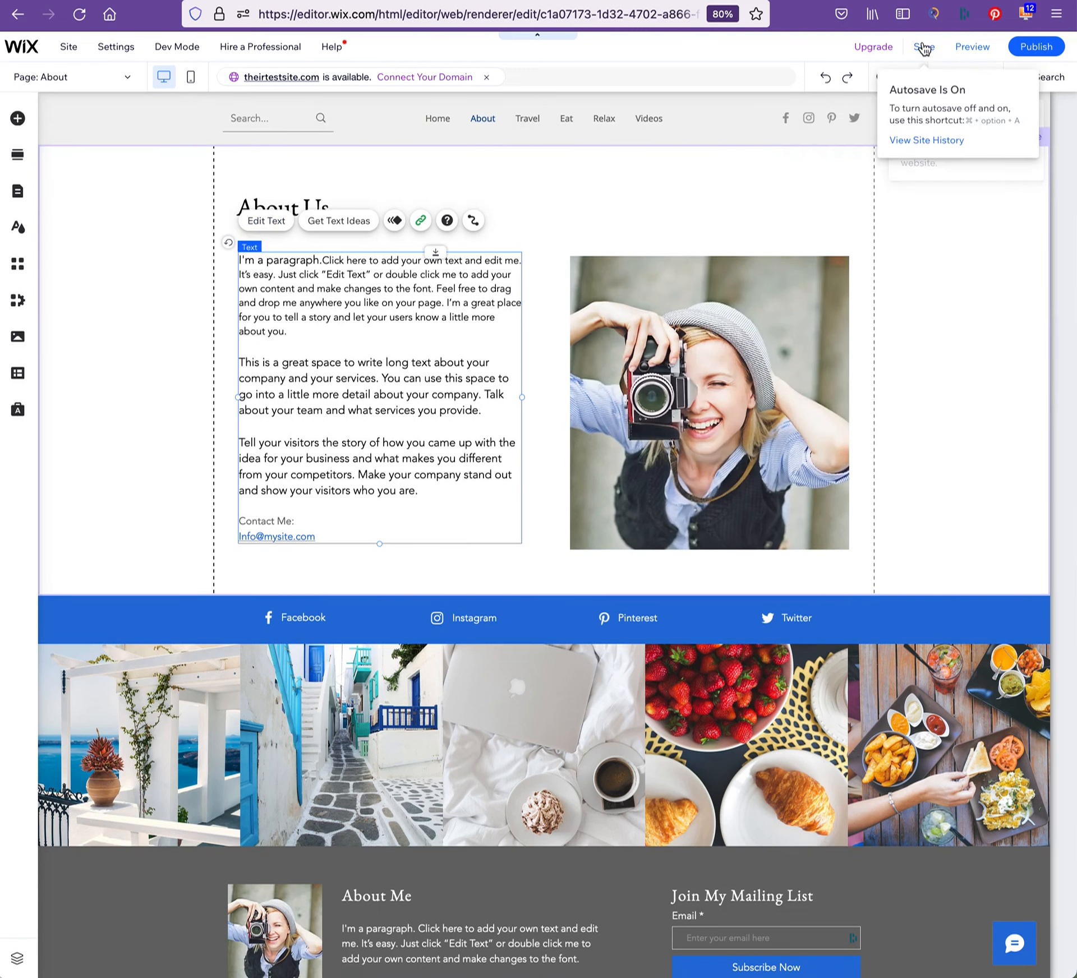
pyautogui.click(926, 49)
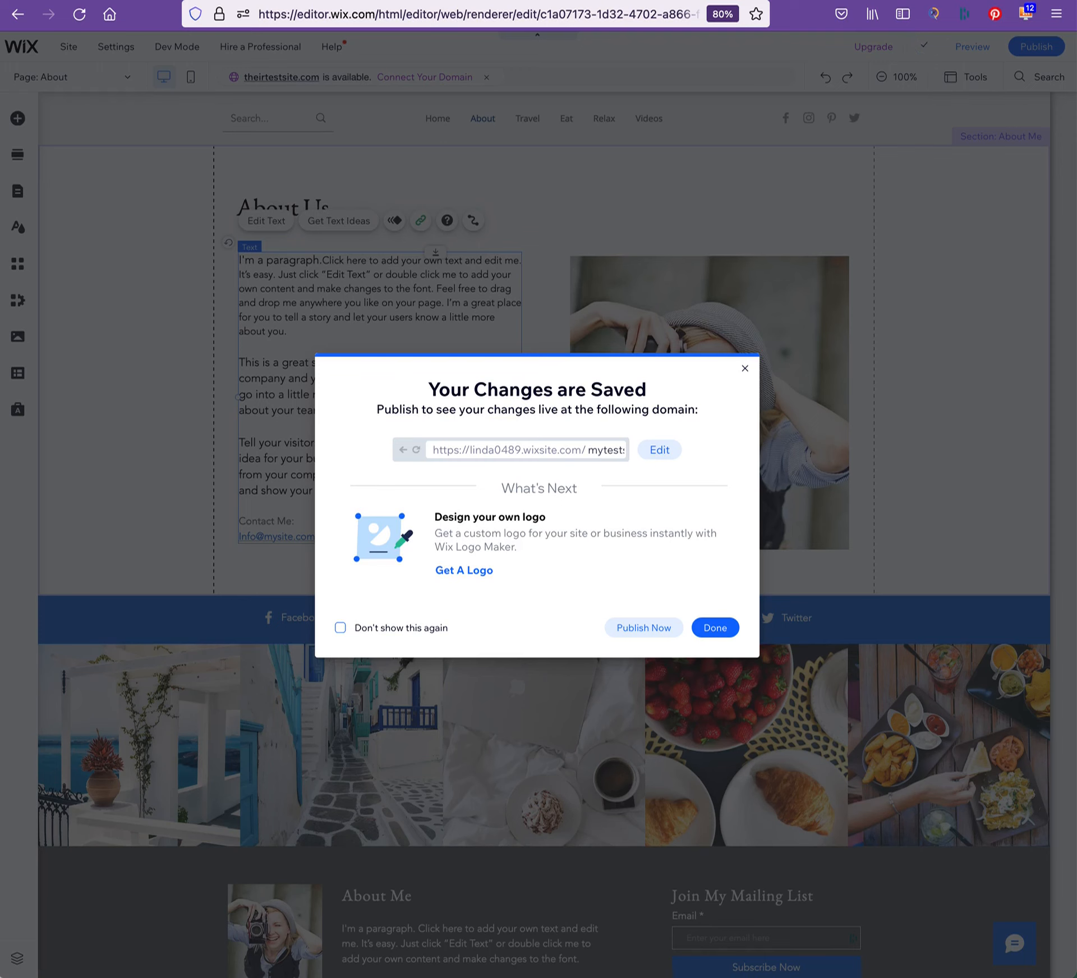
pyautogui.click(655, 629)
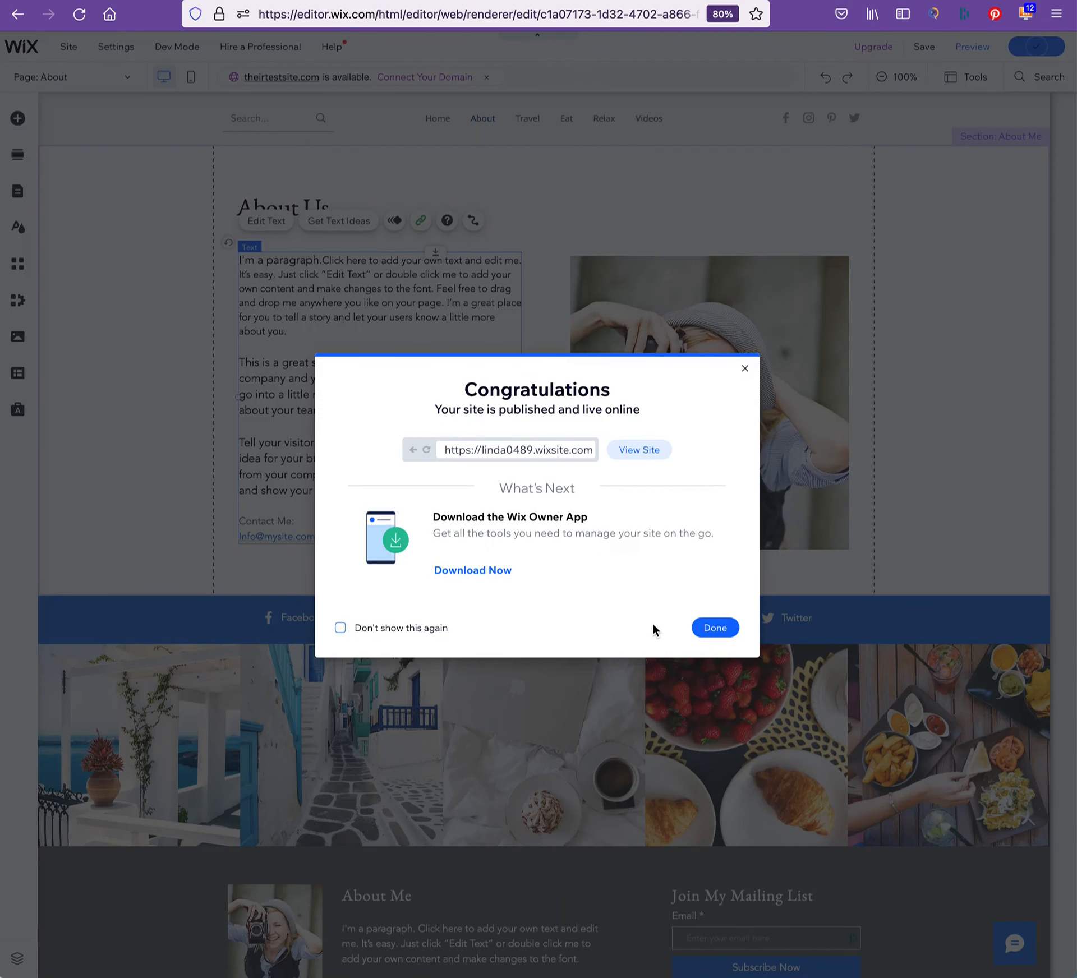
pyautogui.click(715, 629)
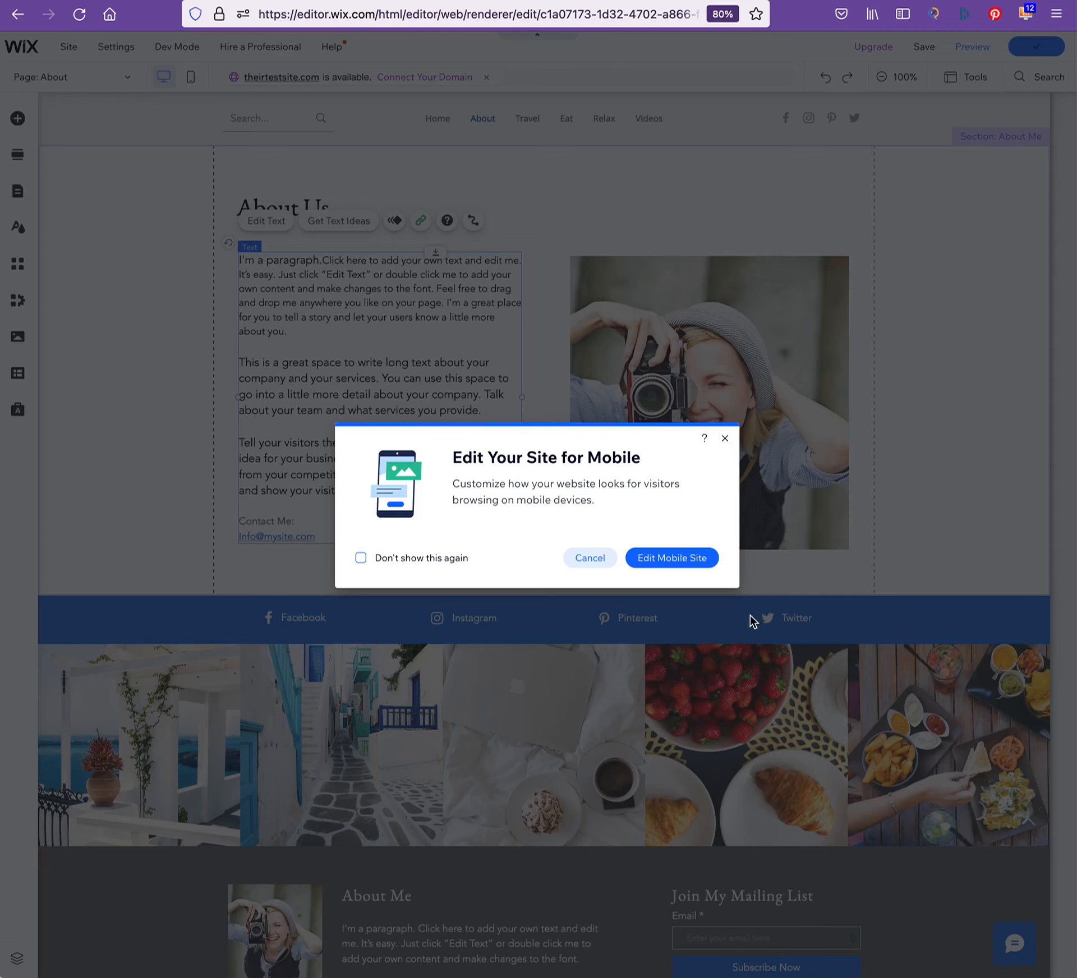
pyautogui.click(724, 439)
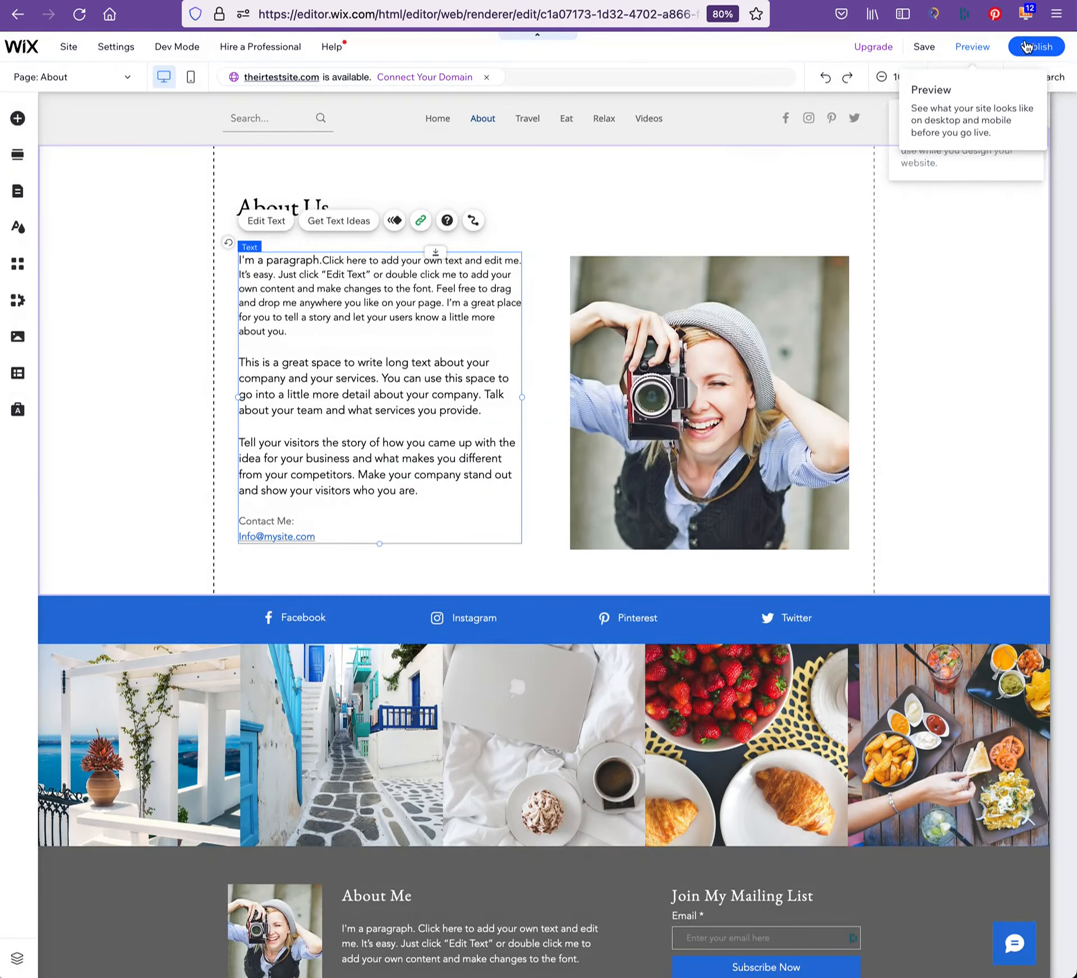
# Step: Publish the site again directly from the editor and close the publishing dialog
pyautogui.moveTo(1034, 48)
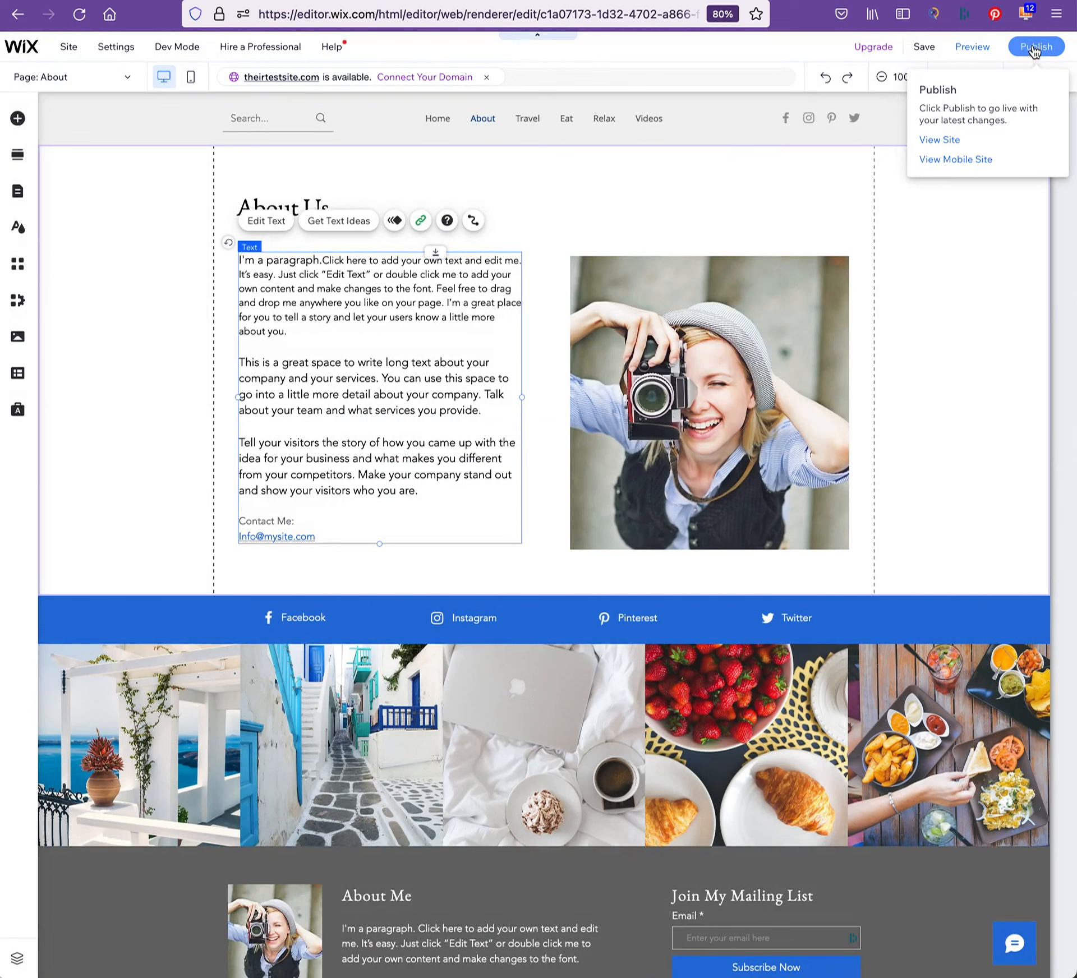
pyautogui.click(1033, 49)
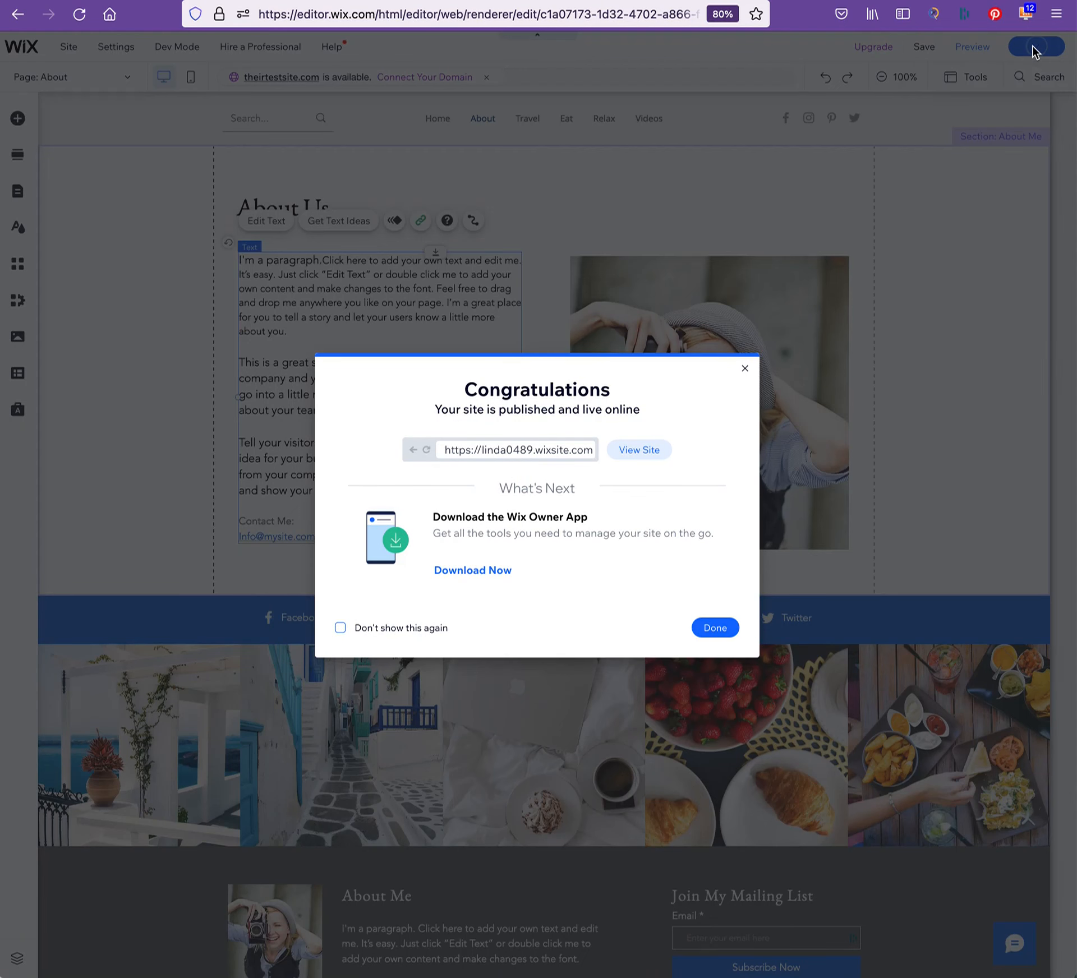
pyautogui.click(721, 632)
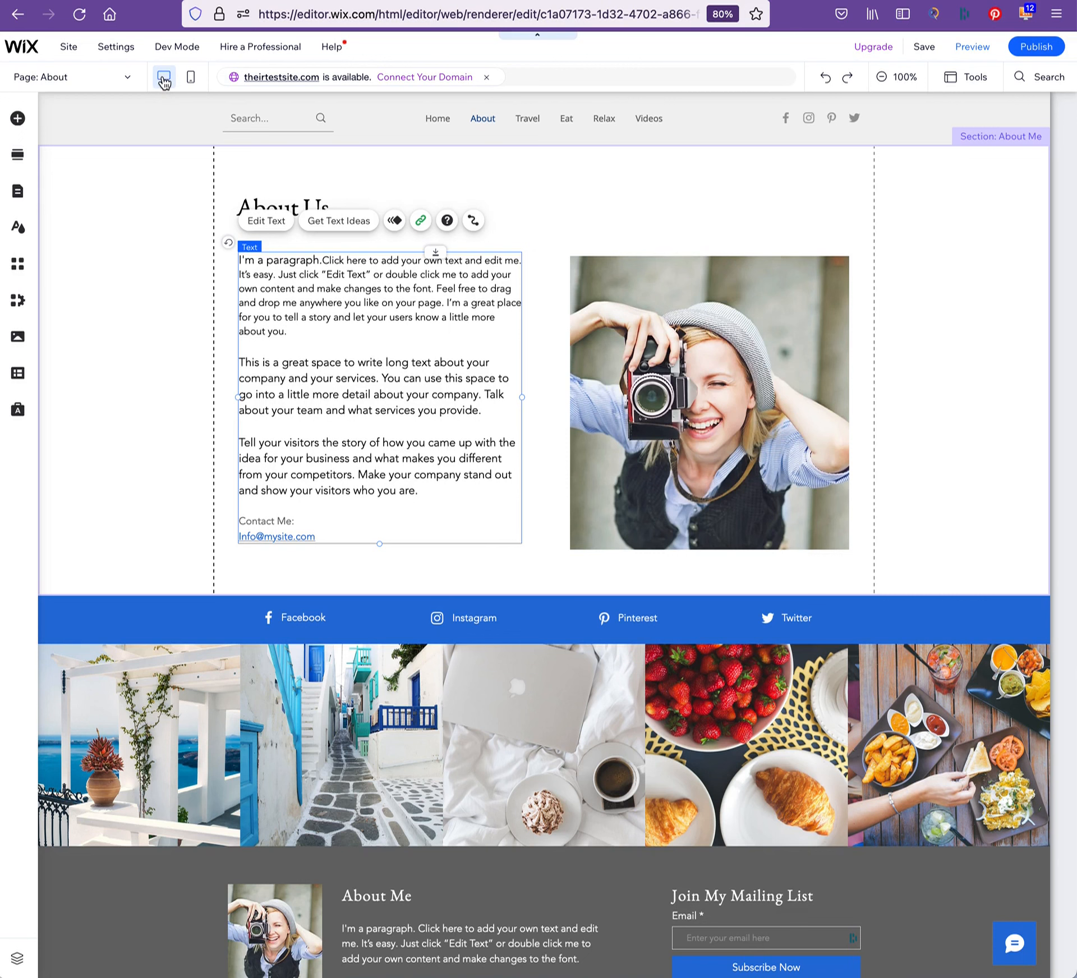
# Step: Examine the About page's layout in the mobile version of the editor and return to the desktop version
pyautogui.click(194, 80)
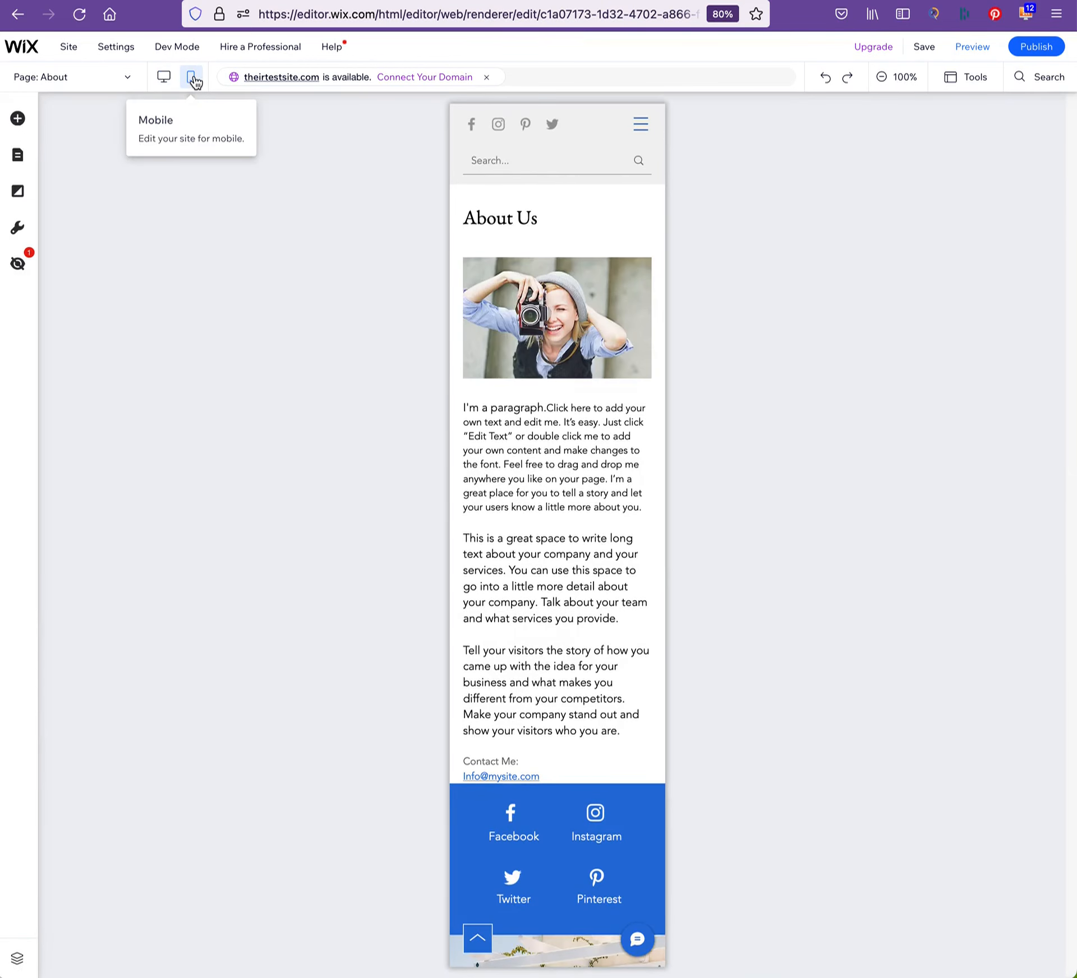
pyautogui.click(351, 170)
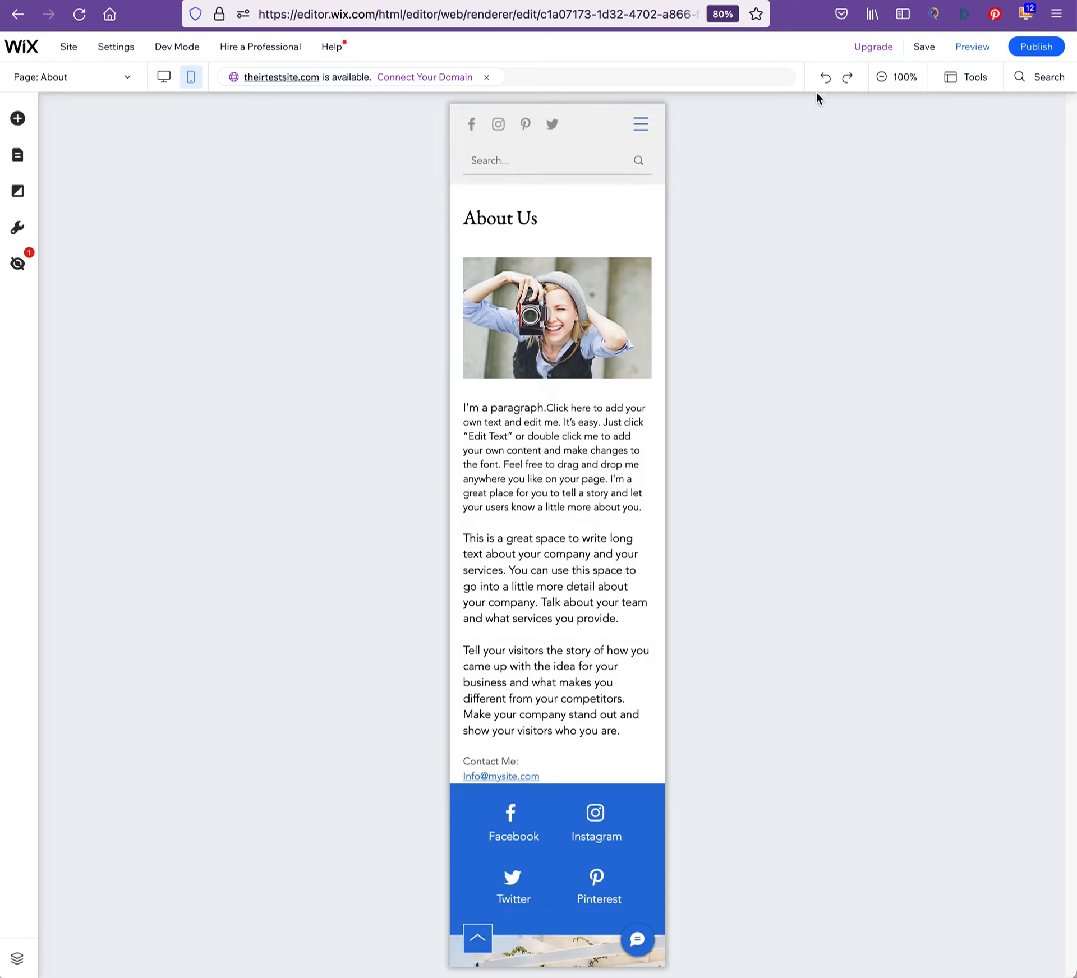
pyautogui.click(164, 79)
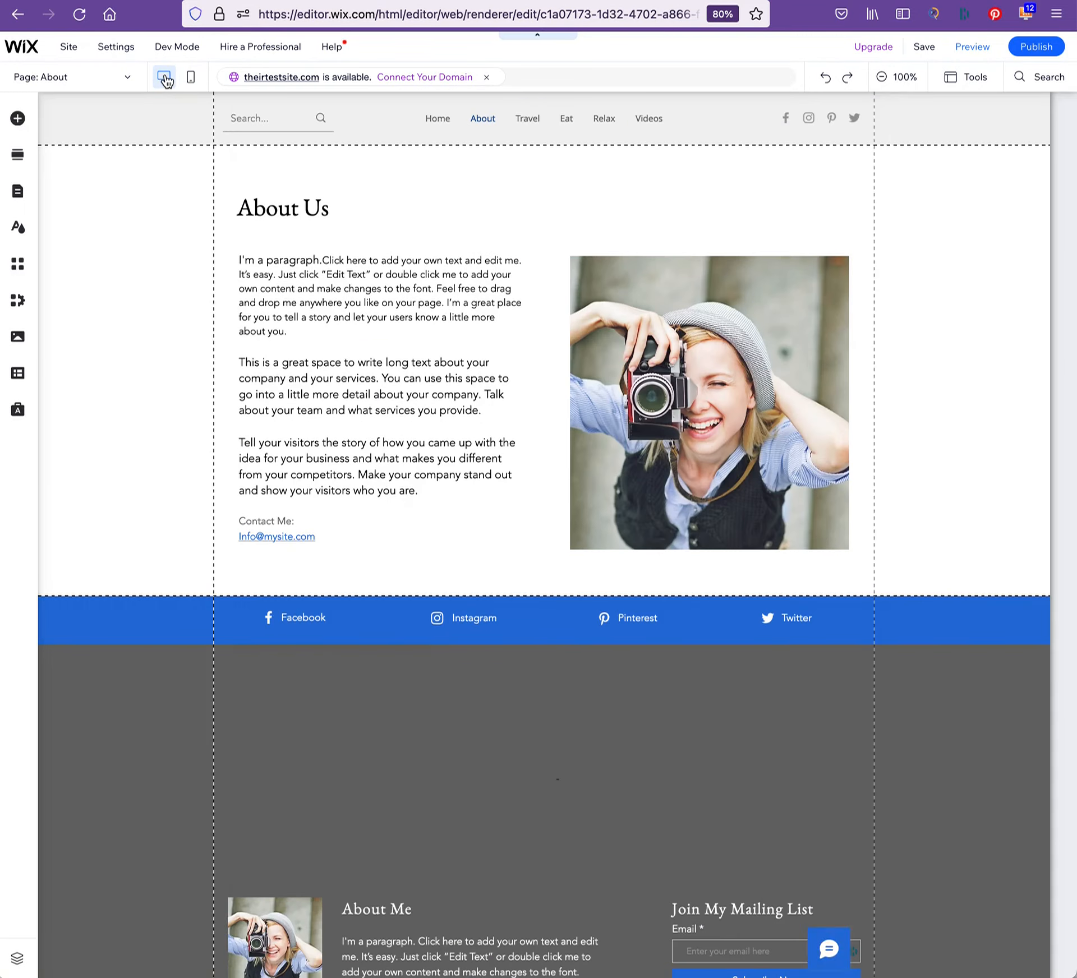